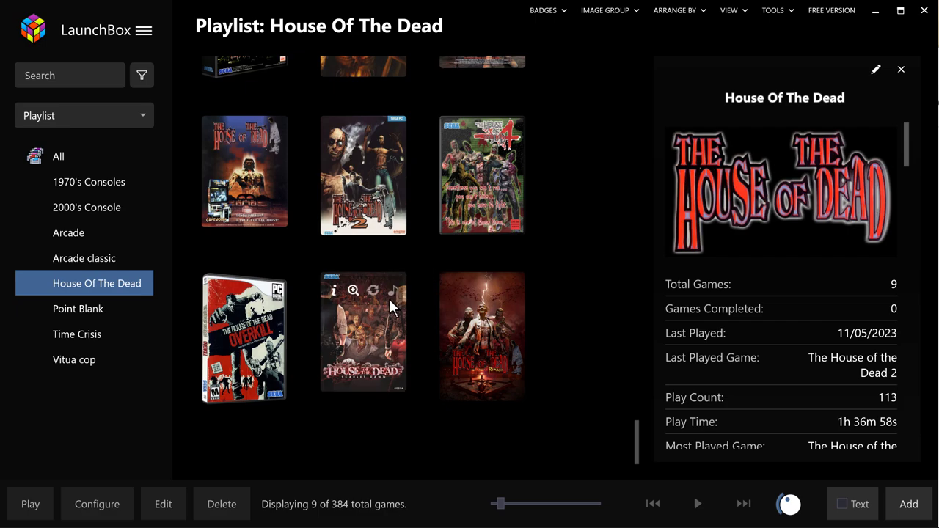
Step: Bring up House of the Dead: Scarlet Dawn's details in the House Of The Dead playlist
mouse_move(471, 318)
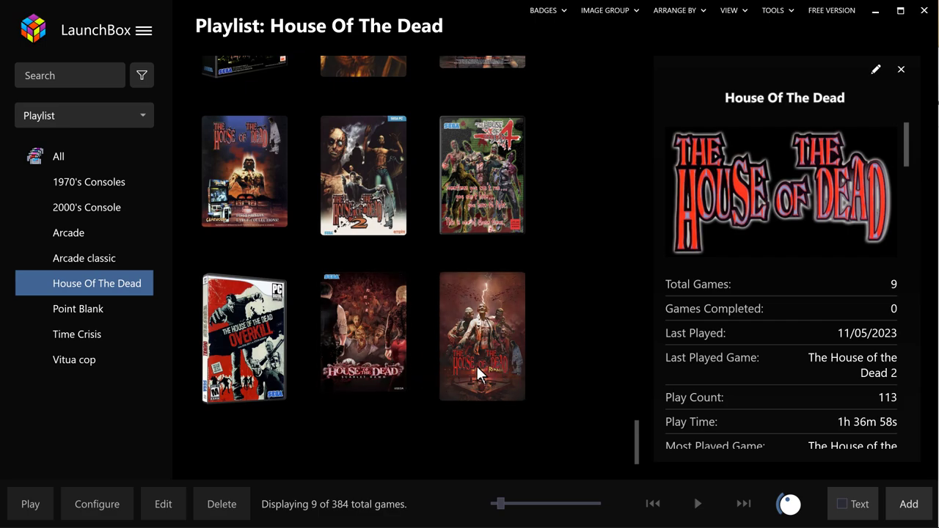
Step: Open TeknoParrot from Scarlet Dawn's context menu and select House of the Dead: Scarlet Dawn in the games list
right_click(366, 362)
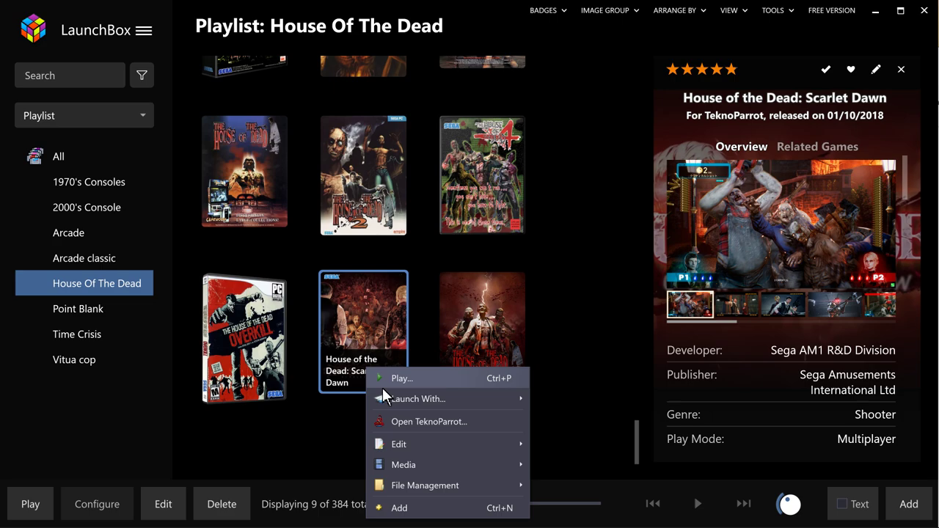
left_click(411, 421)
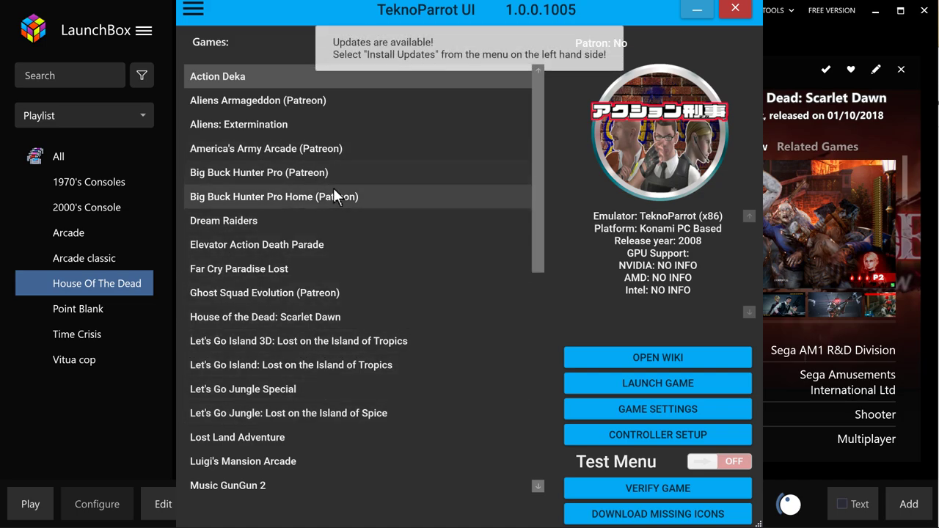
left_click(308, 321)
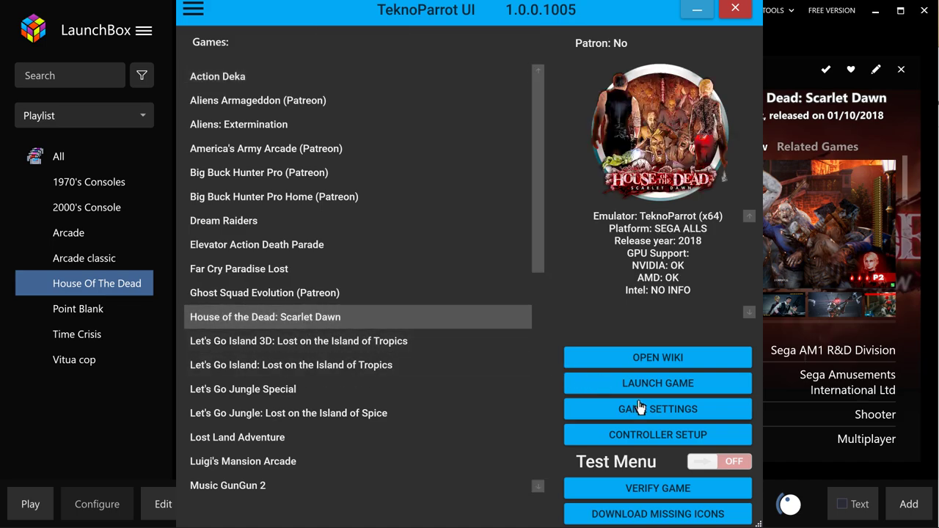
Step: In Scarlet Dawn's controller setup, keep GUN4IR Pro Micro P1 as Player 1's light gun and trigger
left_click(653, 435)
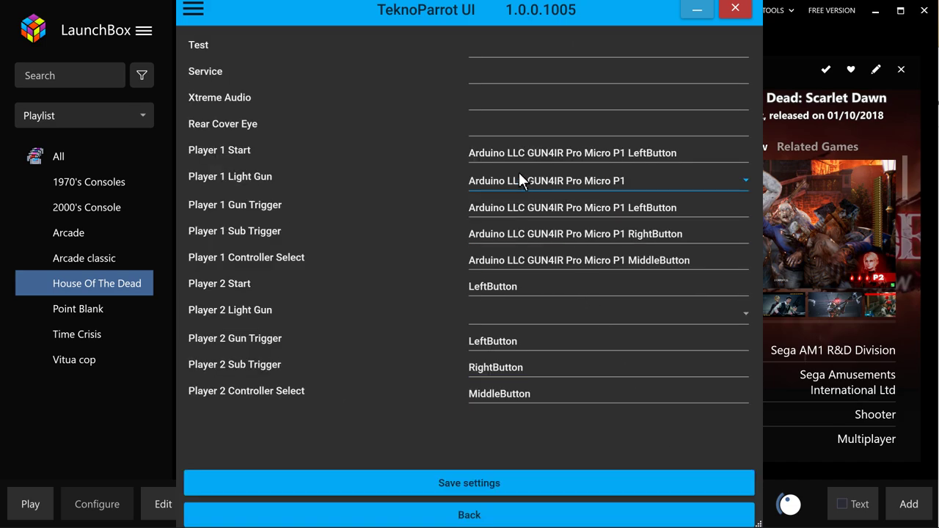
left_click(538, 154)
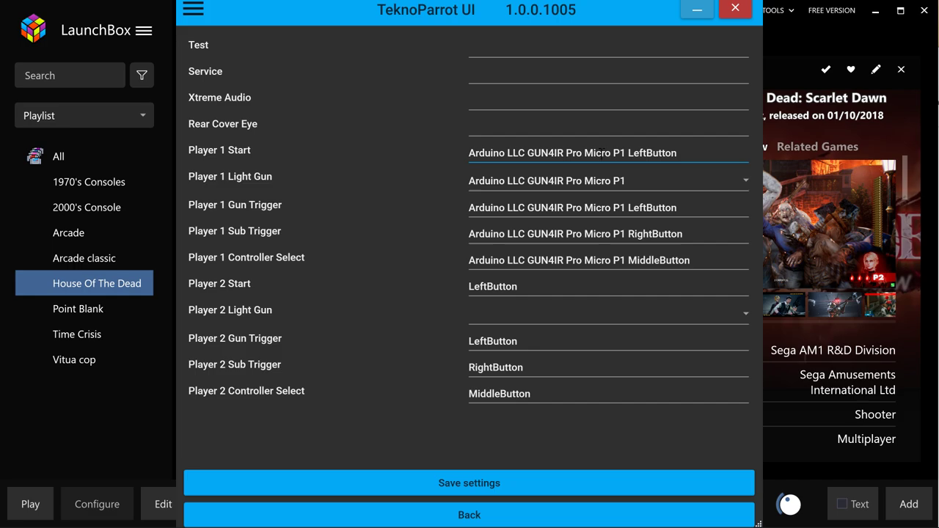
left_click(523, 176)
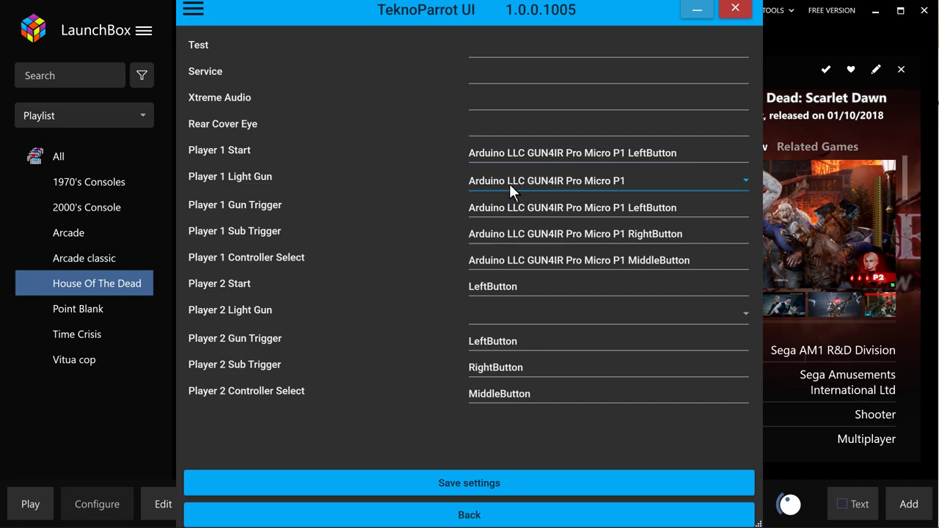
left_click(745, 183)
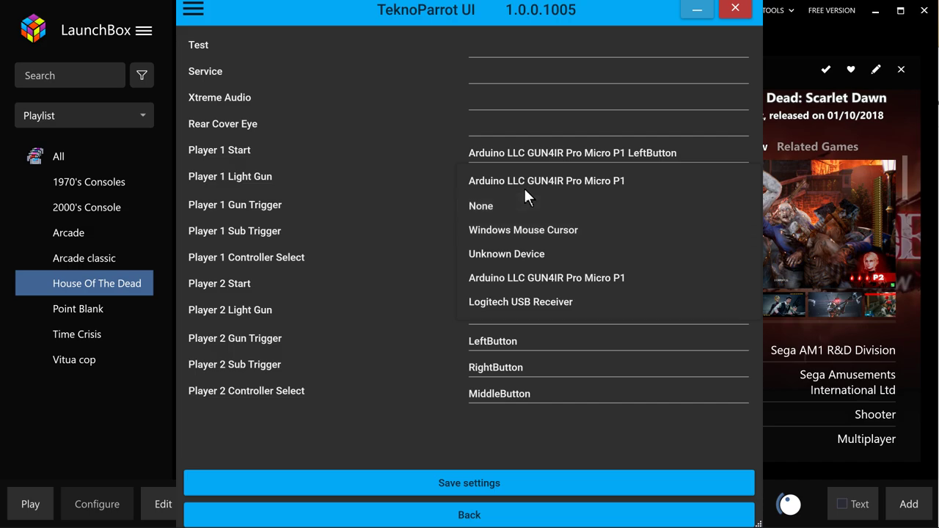
left_click(379, 449)
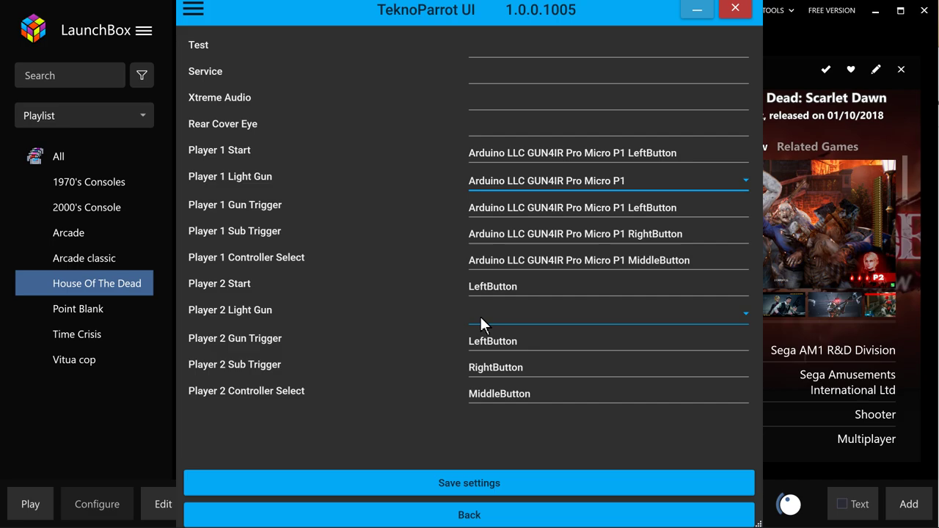
left_click(557, 203)
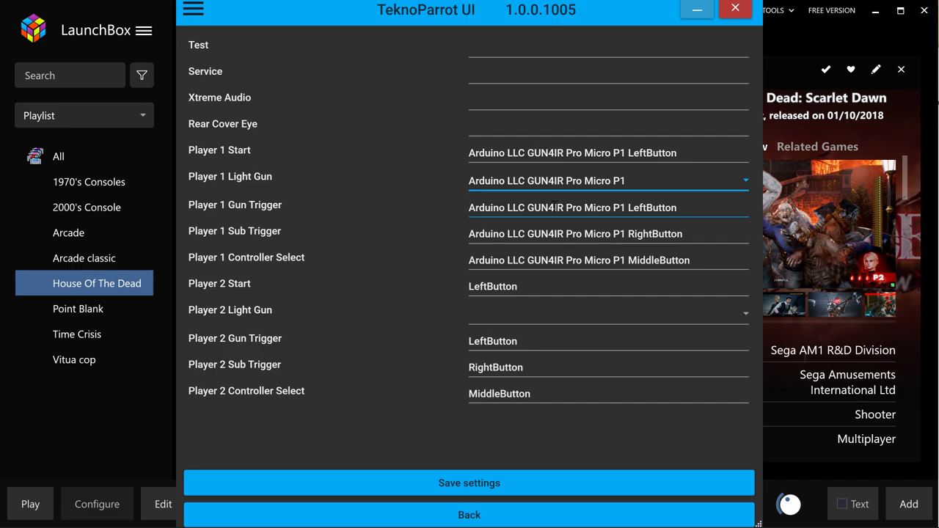
left_click(554, 207)
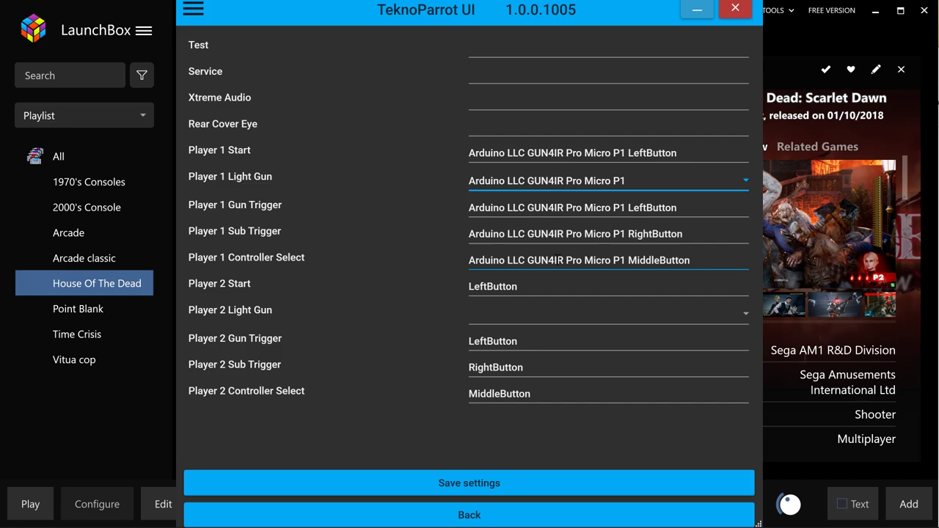
Step: Select the Player 2 Gun Trigger binding so it awaits a new button press
left_click(547, 340)
left_click(543, 366)
right_click(541, 370)
left_click(566, 373)
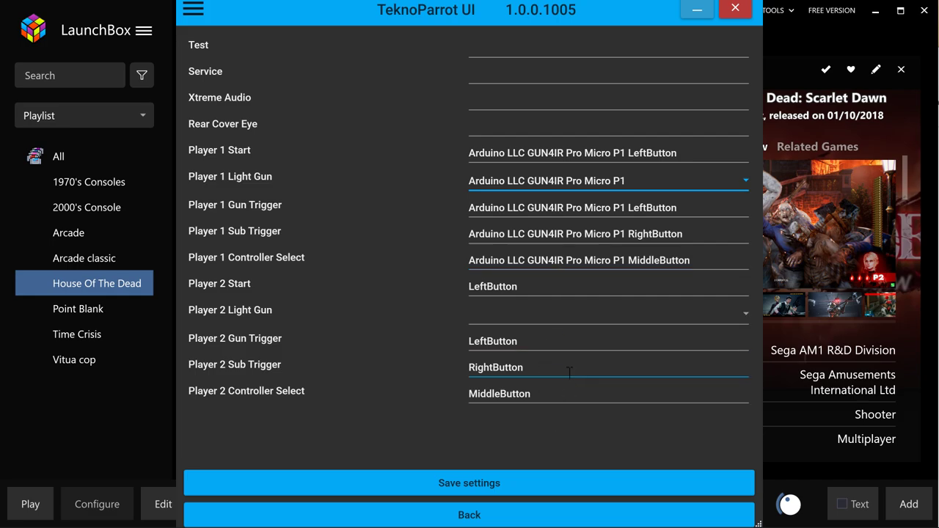
left_click(575, 351)
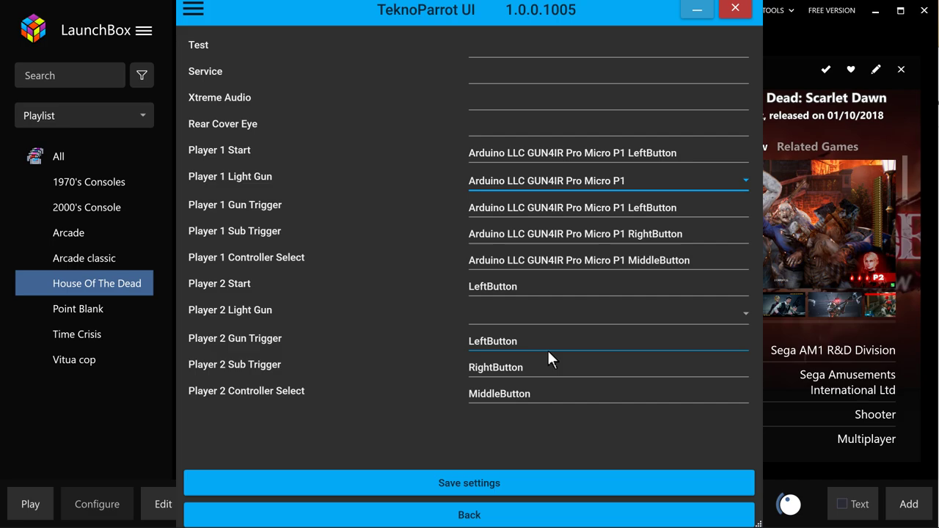
left_click(547, 351)
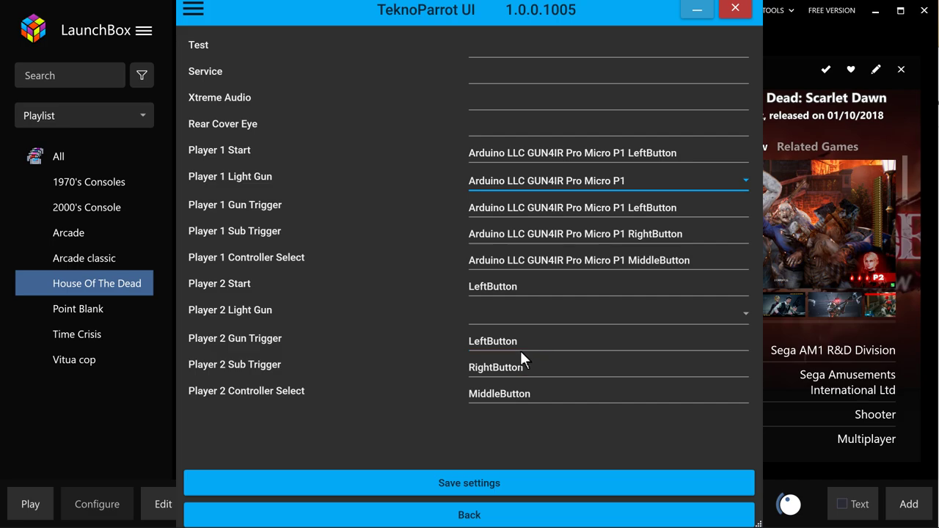
left_click(521, 351)
Step: Bind the Player 2 Gun Trigger to Space
left_click(509, 341)
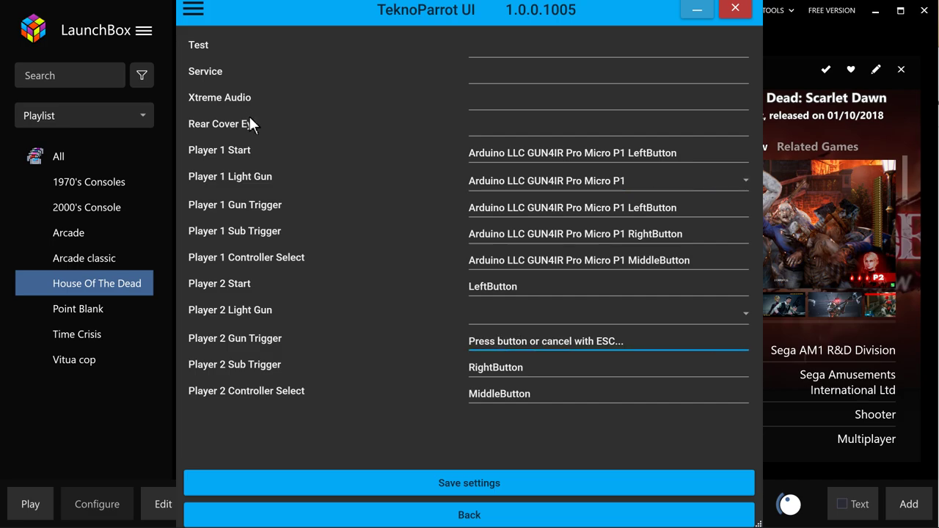
key("space")
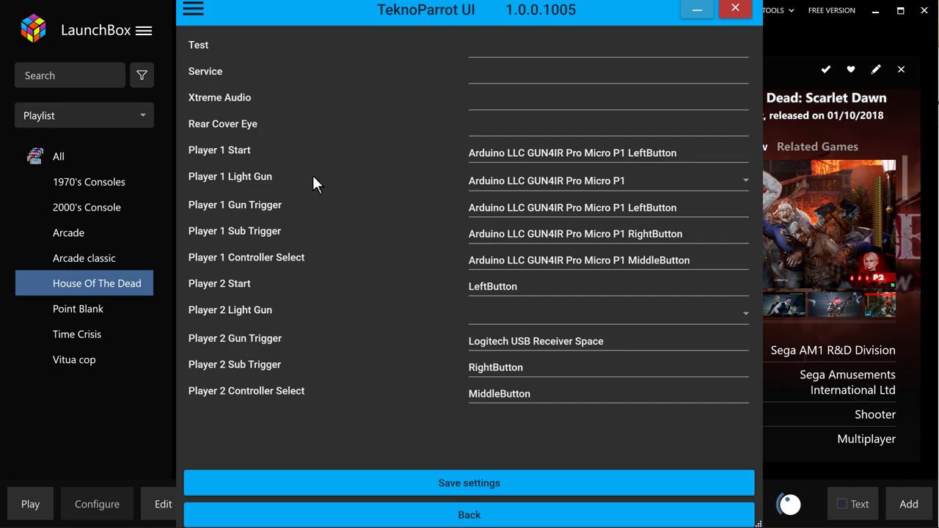
key("ctrl+alt+Delete")
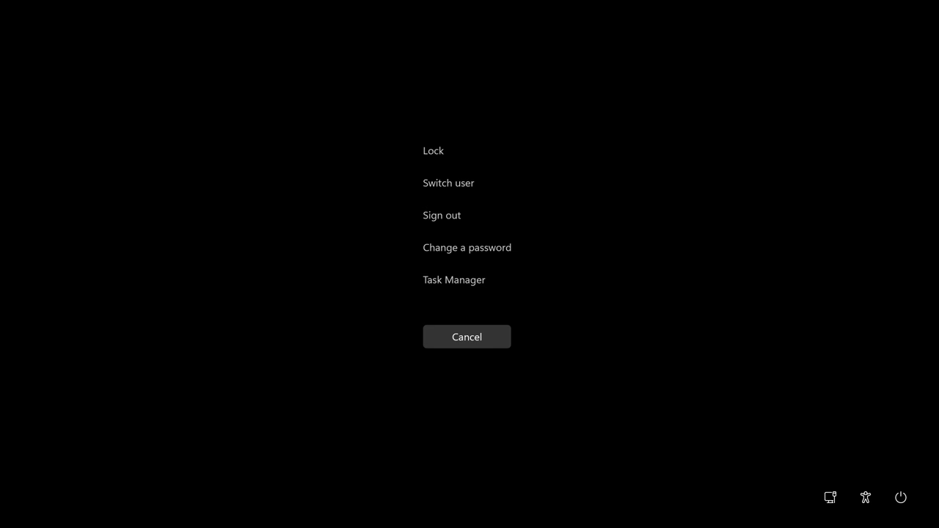
key("Escape")
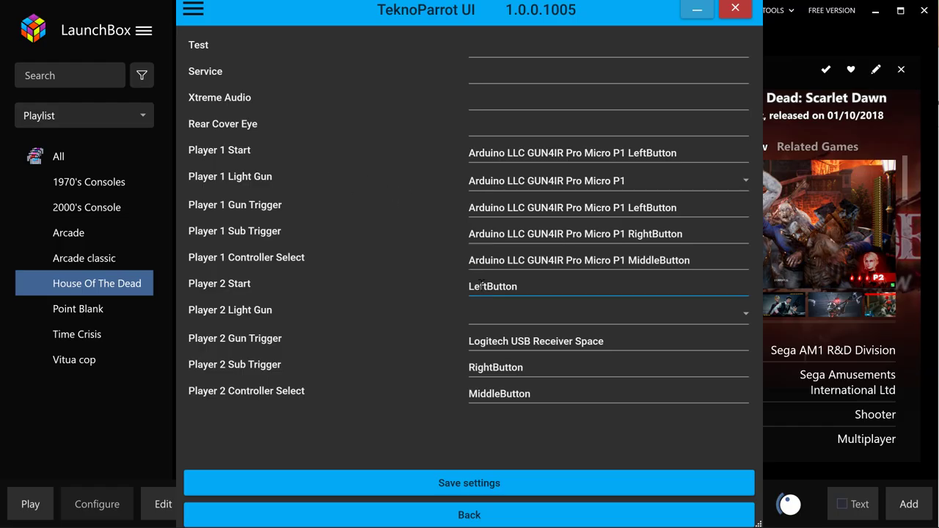
Step: Set Player 2's light gun to the Logitech USB Receiver and bind Player 2 Start to D1
left_click(521, 316)
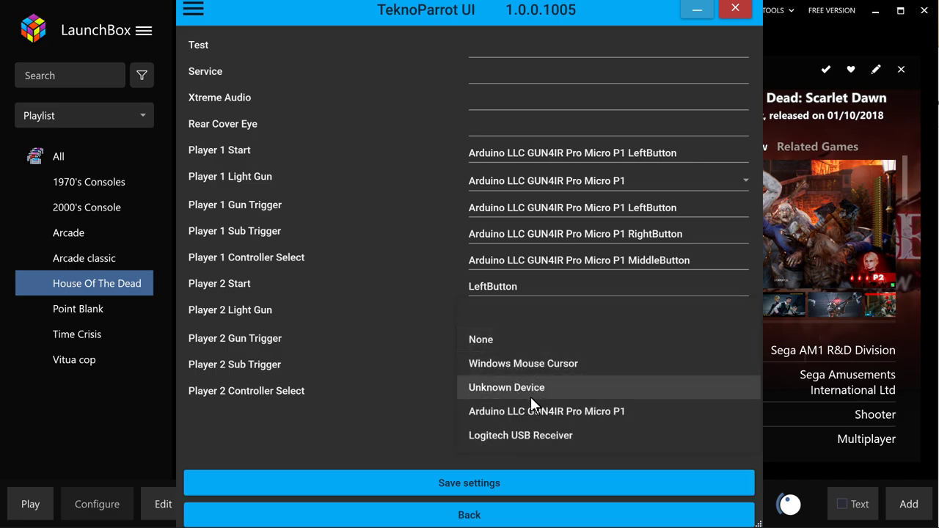
left_click(536, 437)
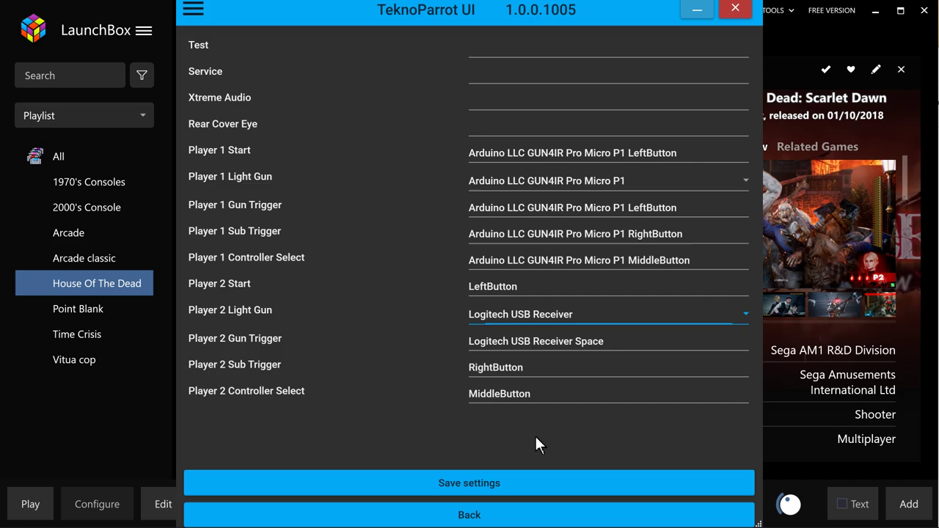
left_click(493, 291)
left_click(493, 292)
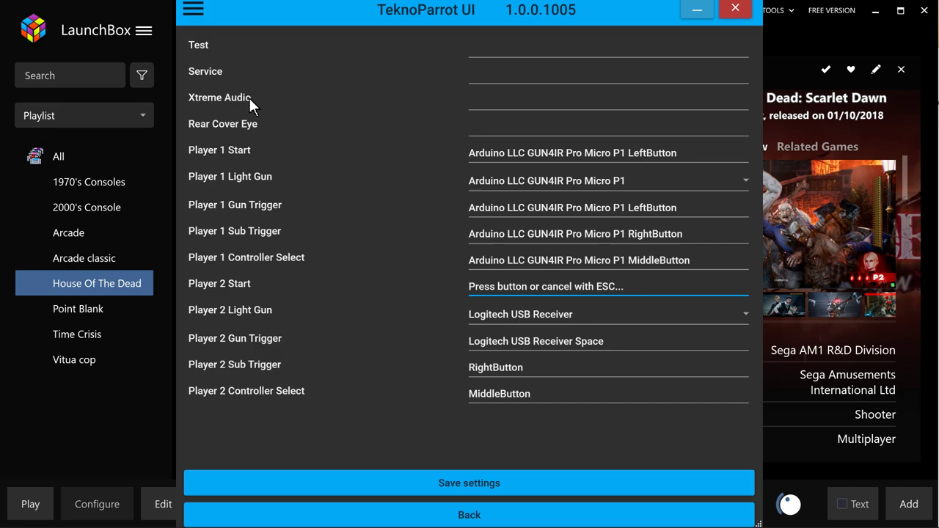
key("1")
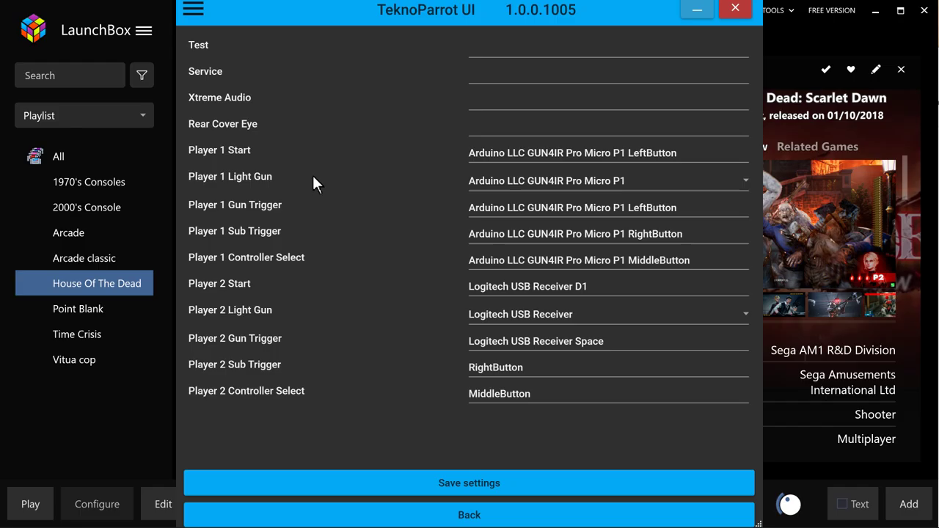
key("ctrl+alt+Delete")
key("Escape")
Step: Save the Player 2 bindings, then save Scarlet Dawn's game settings (RawInput, relative input on) to HOTDSD.xml
left_click(477, 485)
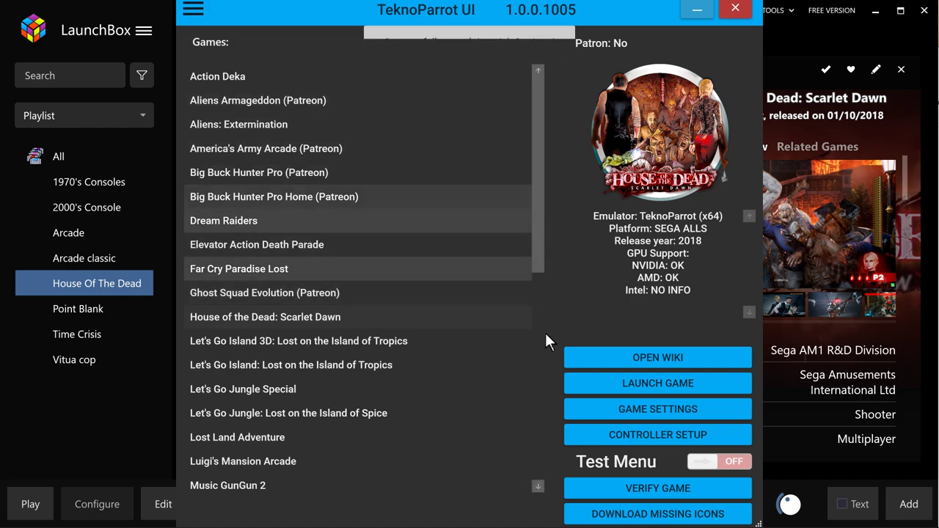
left_click(649, 411)
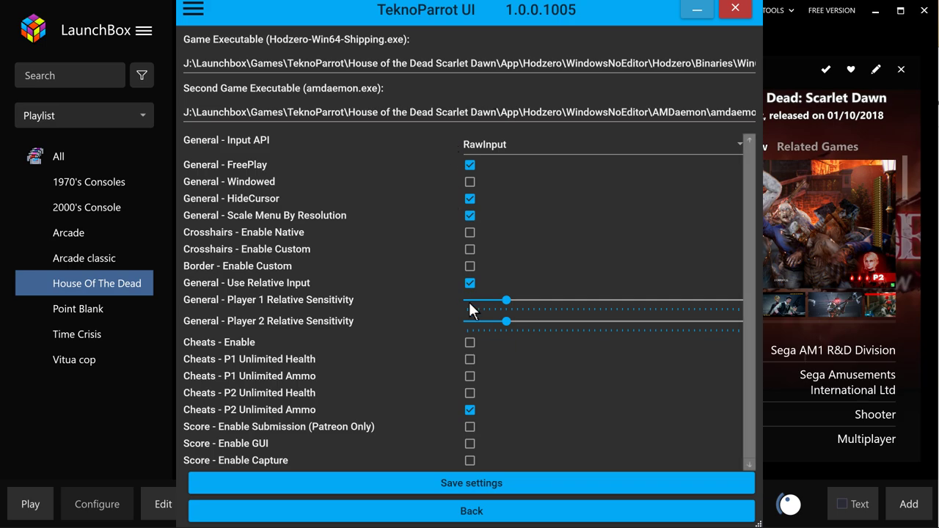
left_click(471, 482)
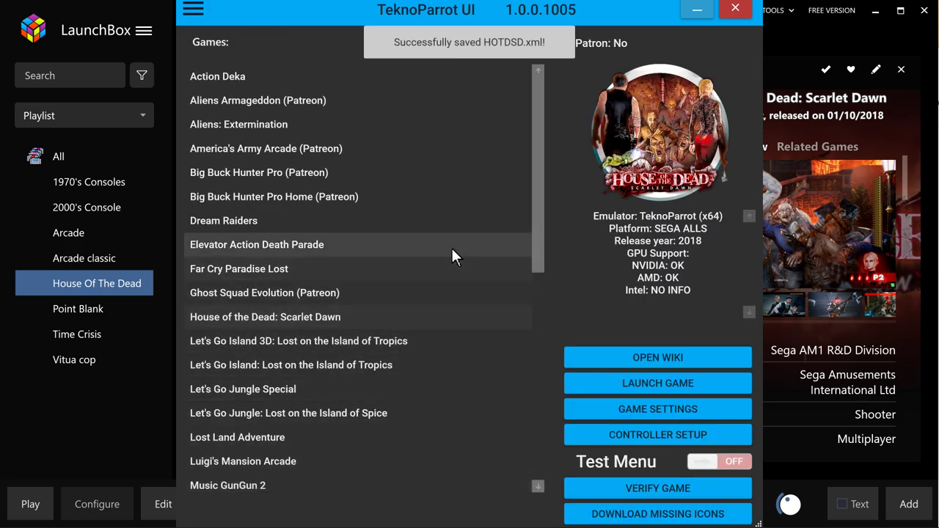
Step: Close TeknoParrot, browse the Time Crisis playlist, then return to the House Of The Dead playlist
left_click(735, 9)
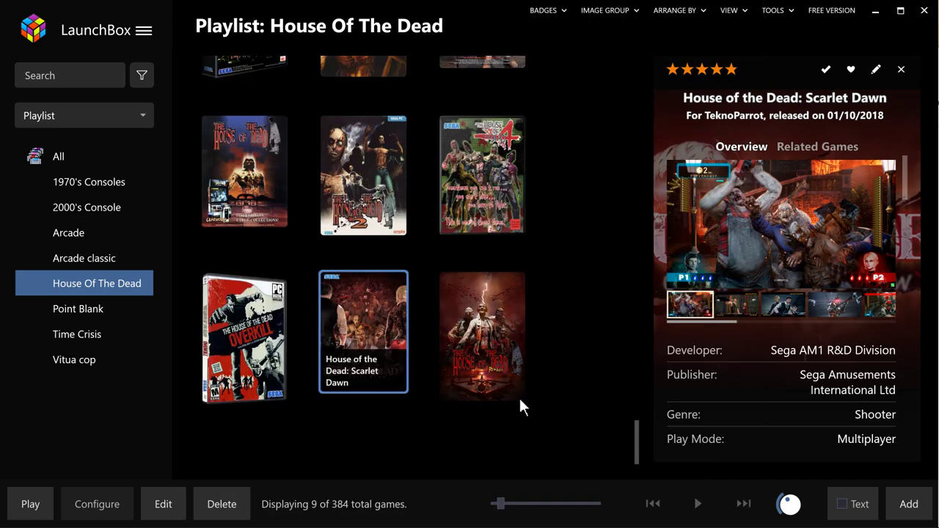
mouse_move(367, 312)
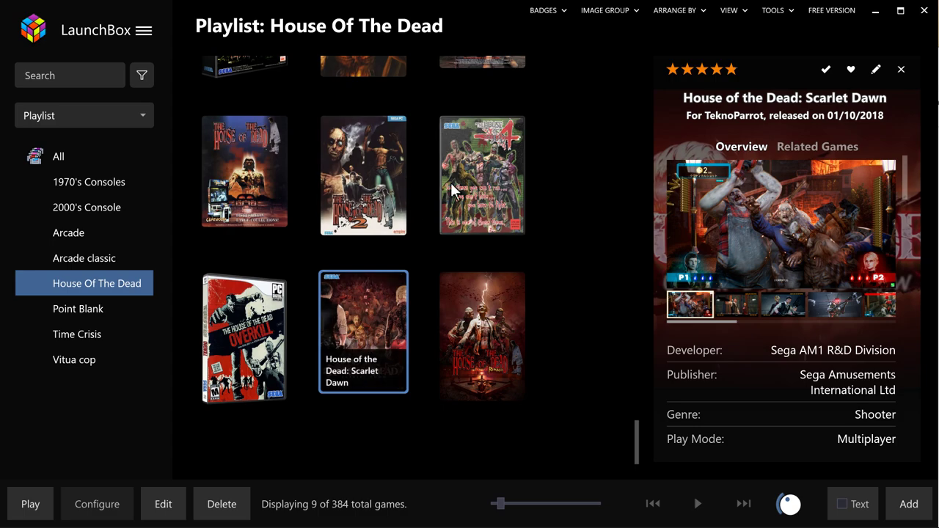
scroll(451, 183, "up", 2)
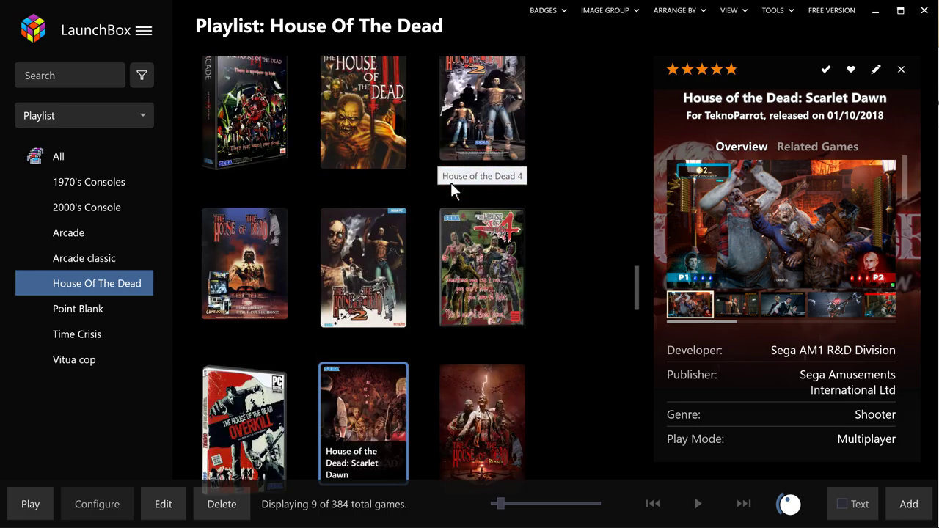
left_click(77, 334)
scroll(429, 294, "down", 3)
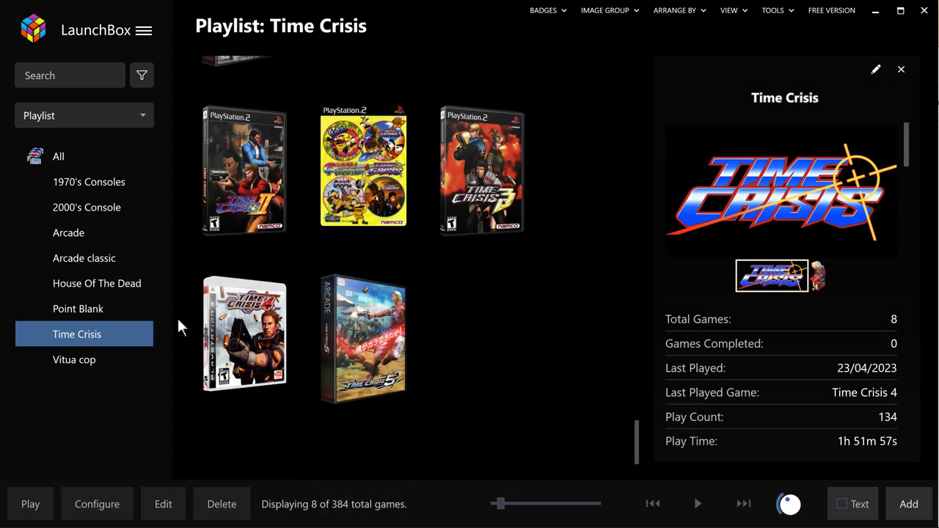
left_click(98, 284)
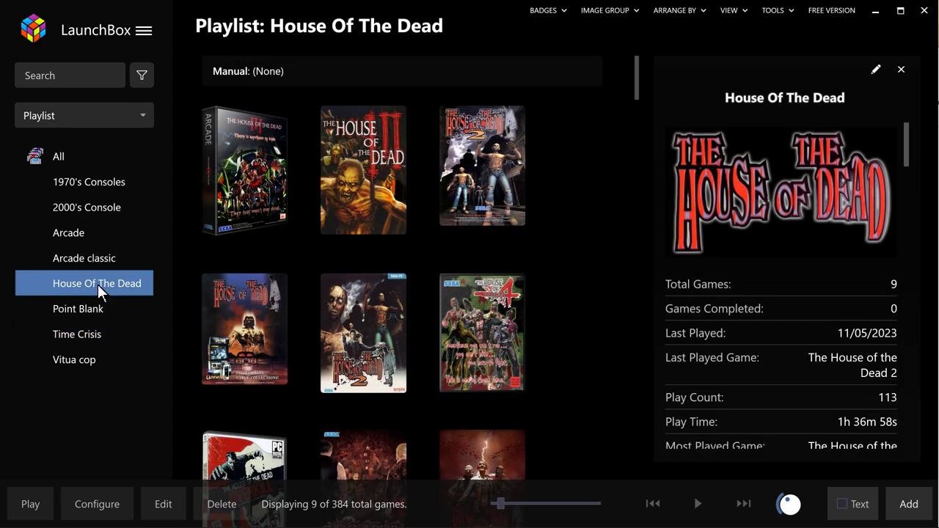
Step: Launch House of the Dead: Scarlet Dawn from its tile
scroll(380, 298, "down", 3)
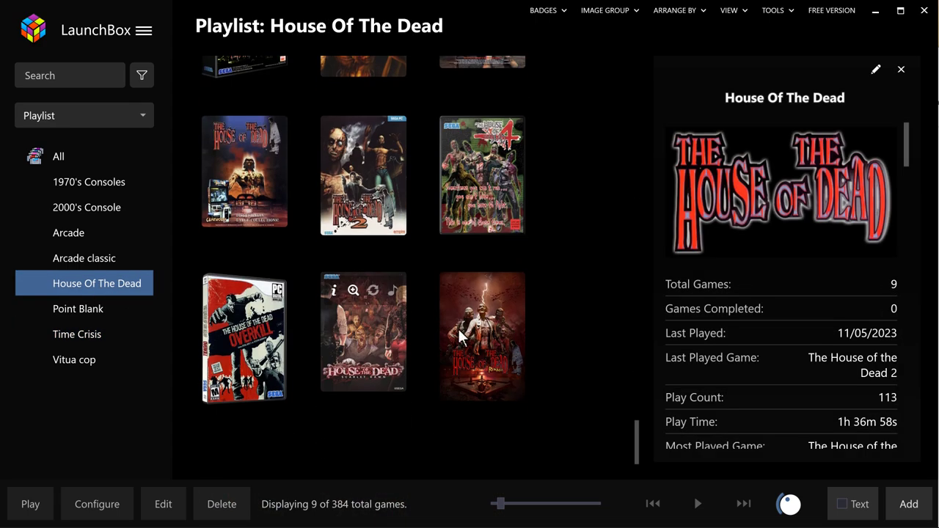
left_click(361, 355)
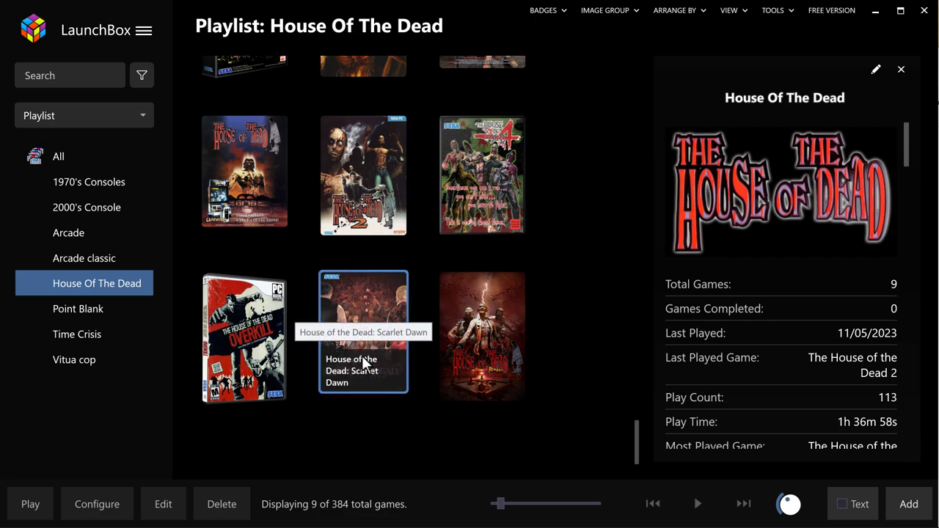
double_click(363, 360)
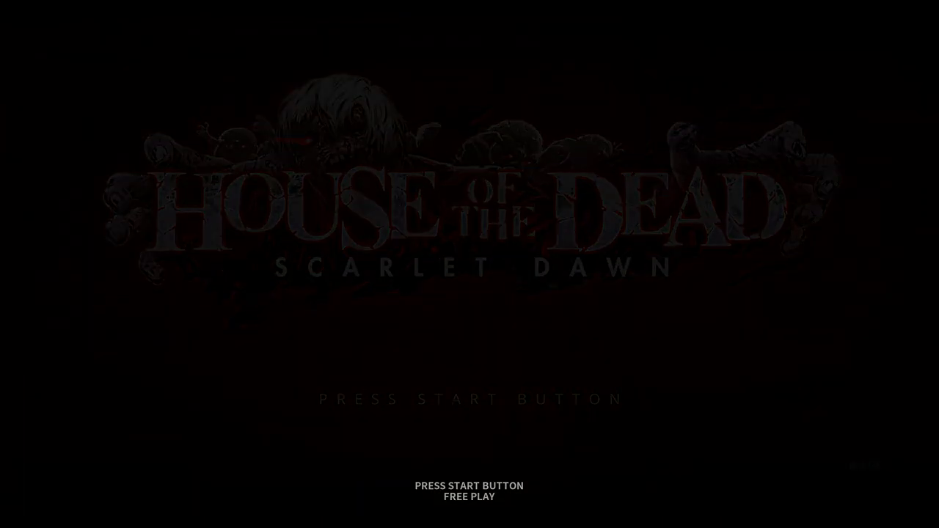
Step: Press Start (key 2) to leave the attract screen and begin a game as Player 2
key("2")
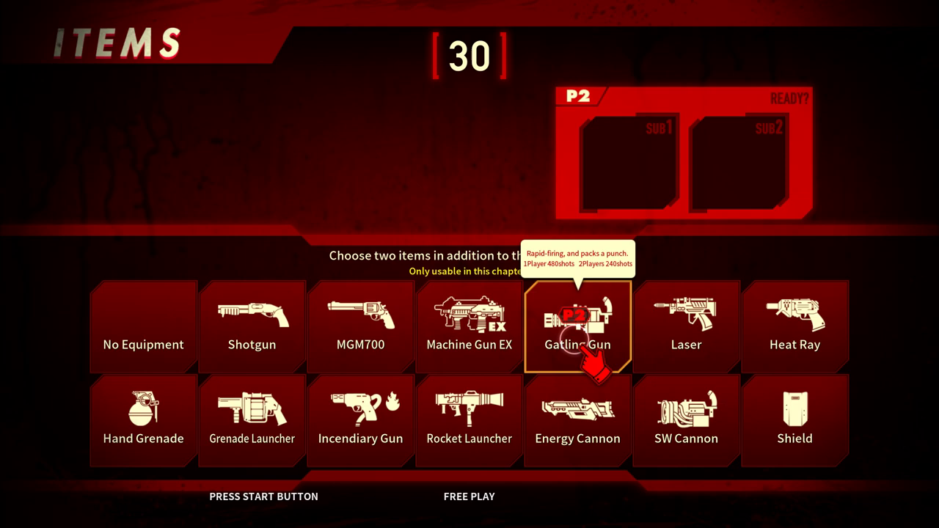
Step: Choose the Gatling Gun and Laser as sub weapons and confirm the loadout
left_click(577, 341)
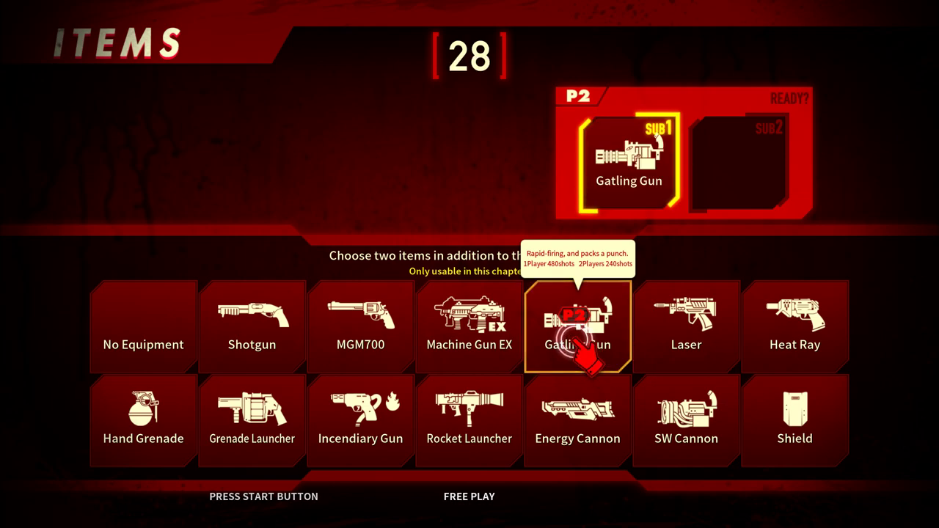
left_click(702, 338)
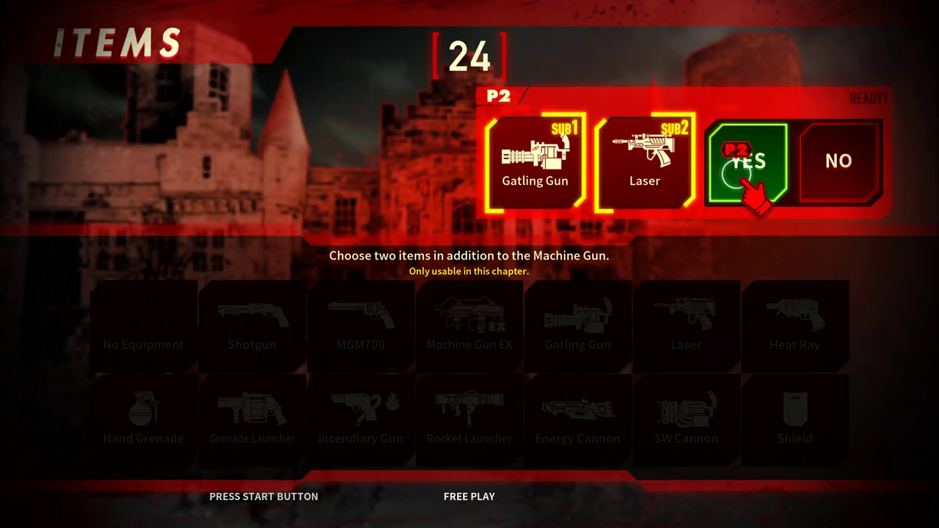
left_click(735, 174)
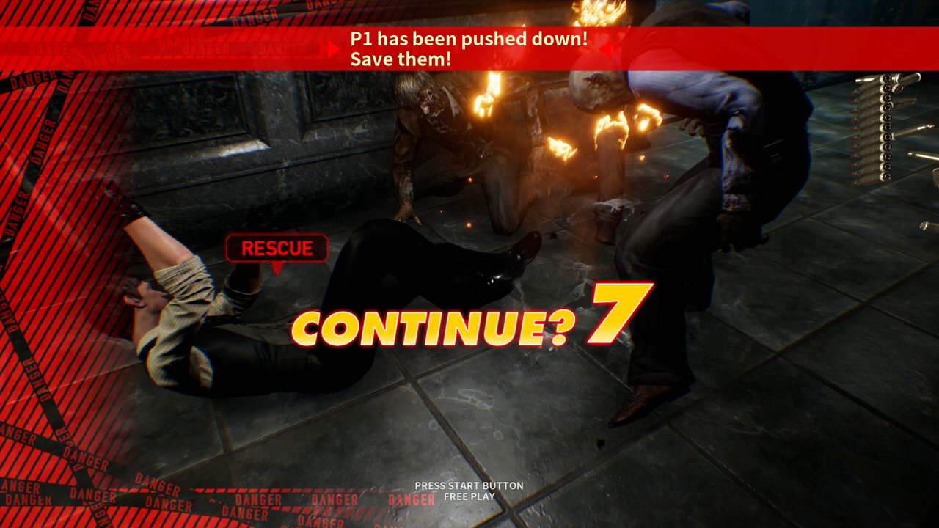
Step: Quit the game with Escape at the Continue? countdown, returning to LaunchBox
key("Escape")
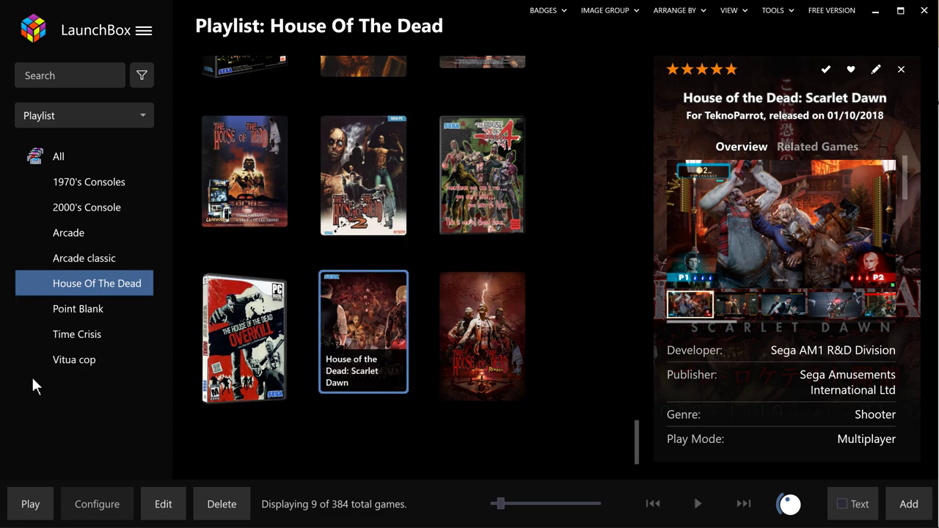
Step: Open TeknoParrot from House of the Dead 4's context menu and select The House of the Dead 4
right_click(486, 204)
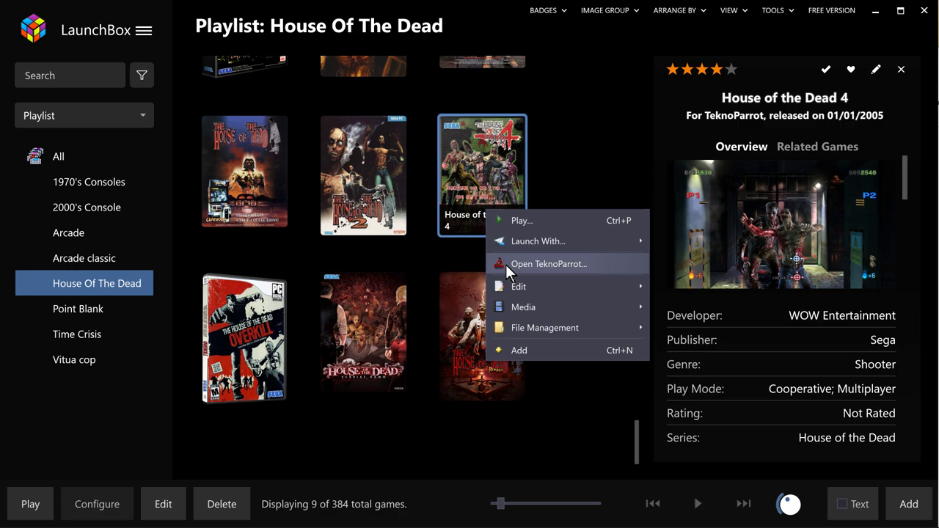
left_click(515, 264)
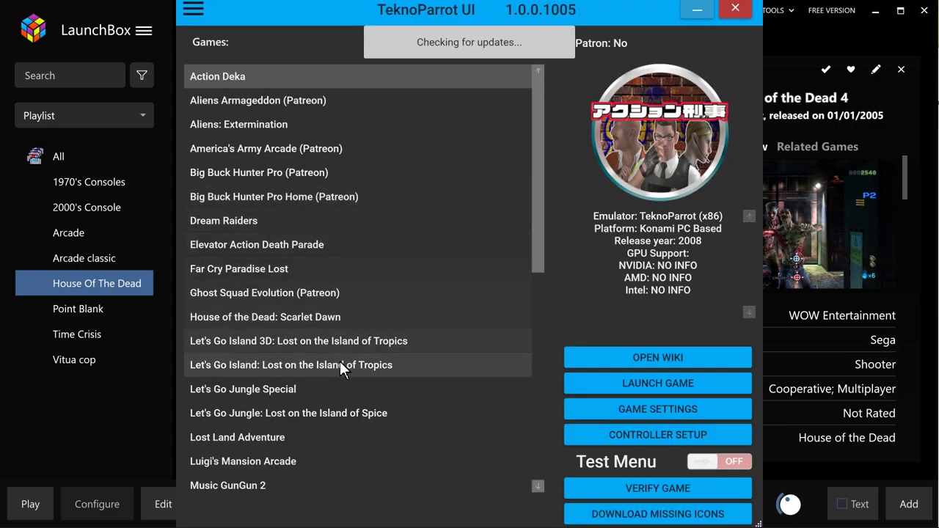
scroll(313, 352, "down", 1)
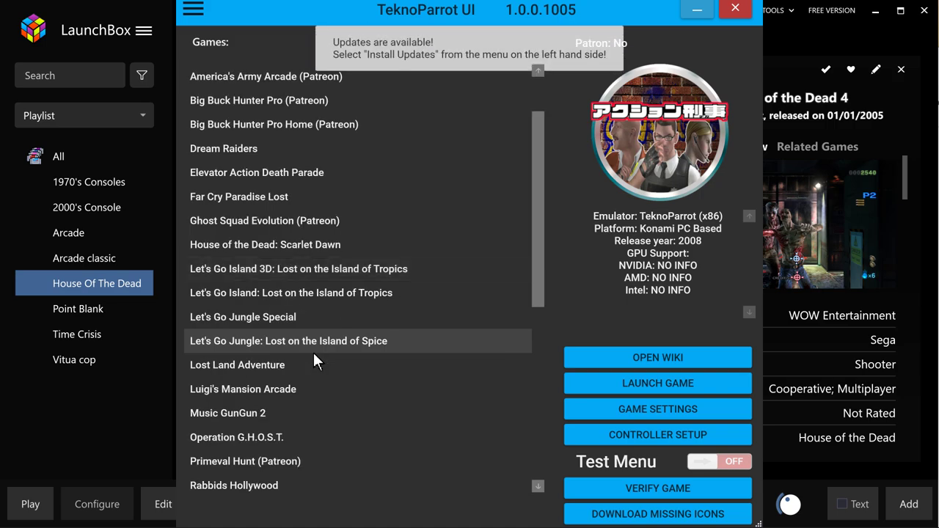
scroll(312, 350, "down", 4)
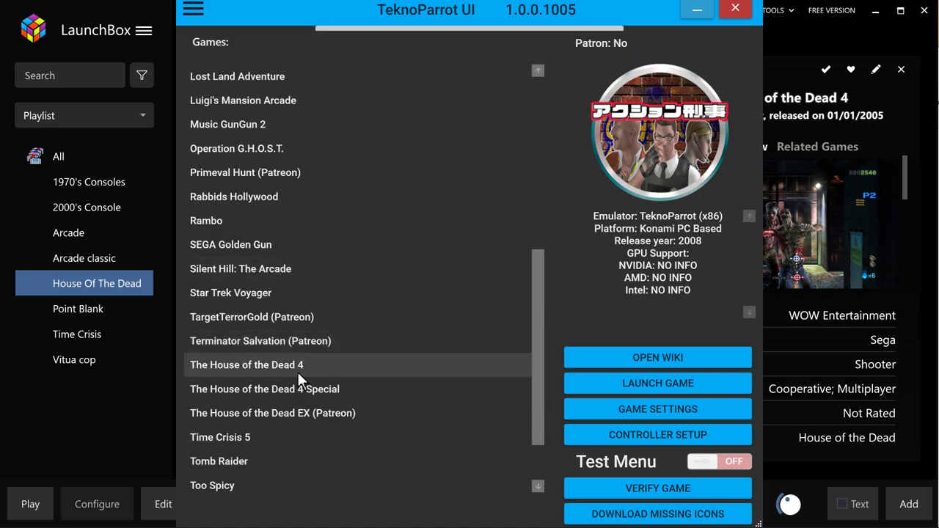
left_click(298, 372)
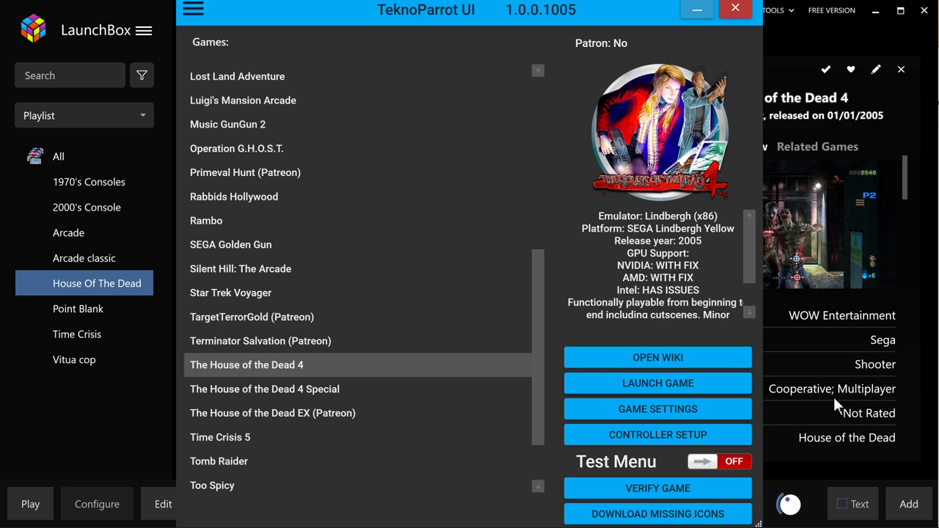
Step: Open The House of the Dead 4's game settings and scroll through FreePlay, crosshair, cheat and score options
left_click(657, 412)
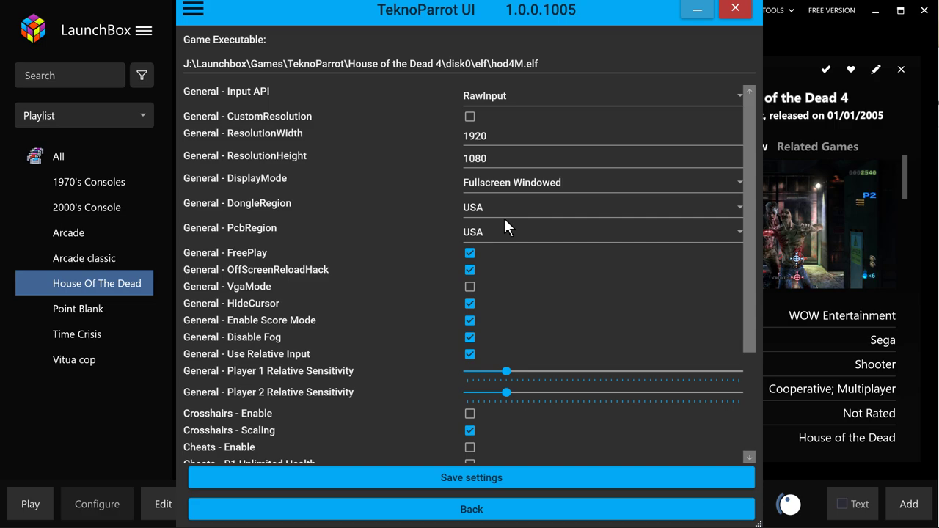
scroll(258, 399, "down", 4)
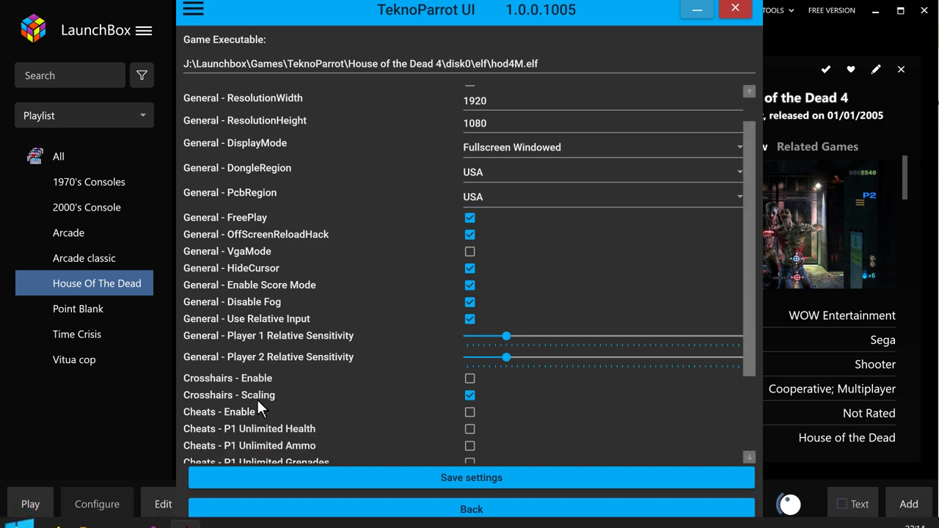
scroll(472, 356, "down", 1)
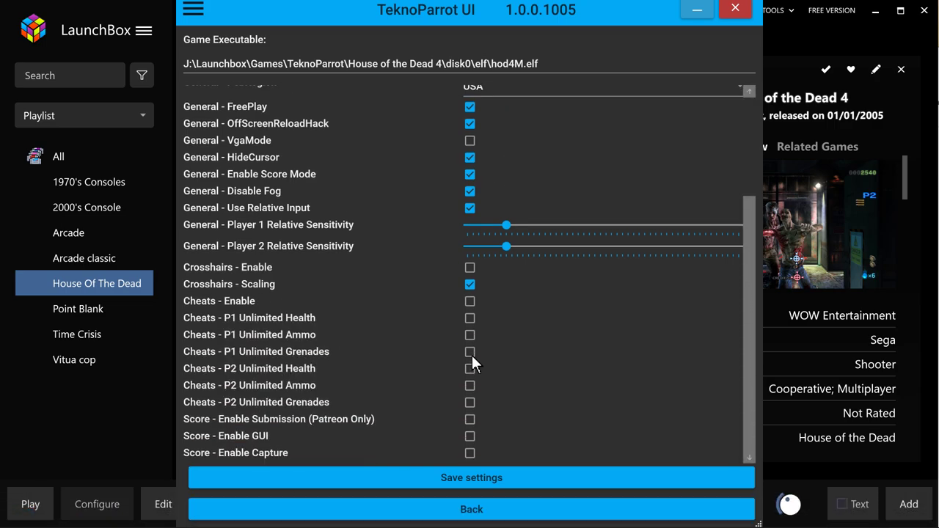
Step: Save House of the Dead 4's settings and assign Player 2's light gun to the Logitech USB Receiver
left_click(472, 477)
left_click(652, 432)
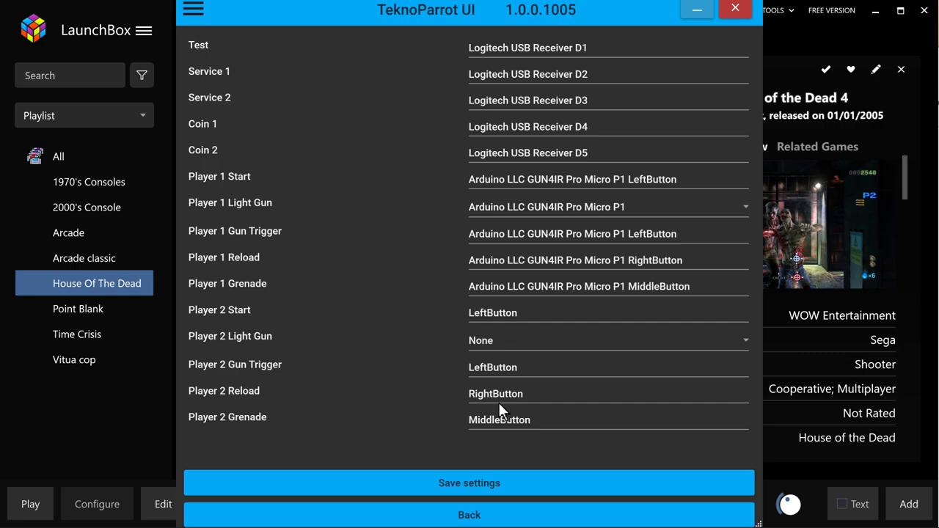
left_click(489, 337)
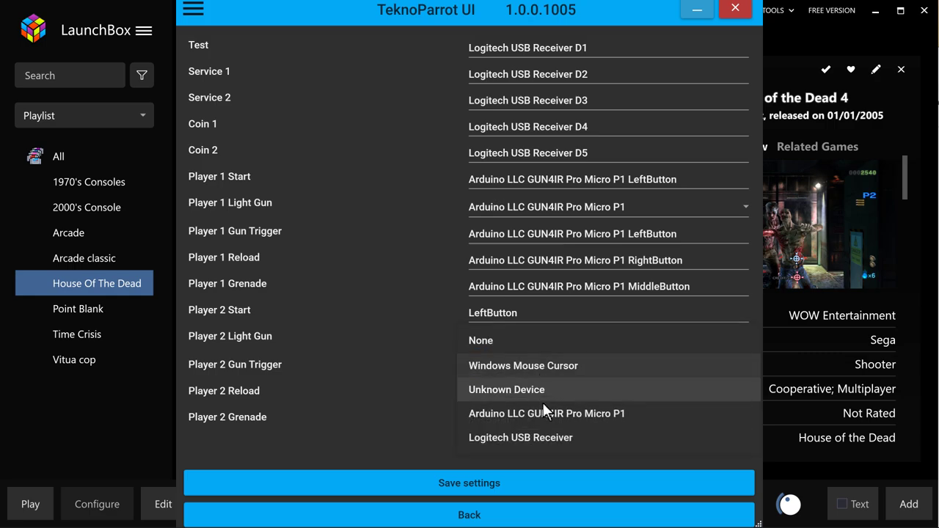
left_click(537, 432)
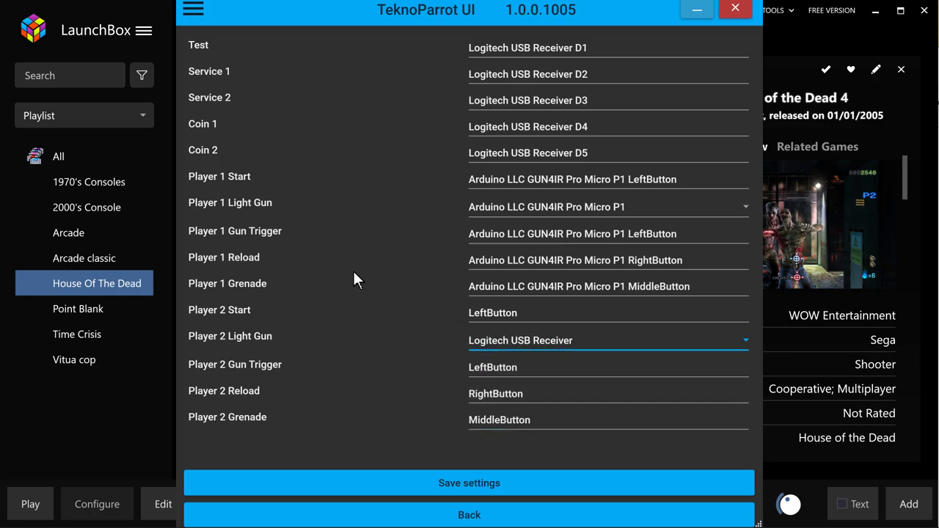
left_click(508, 486)
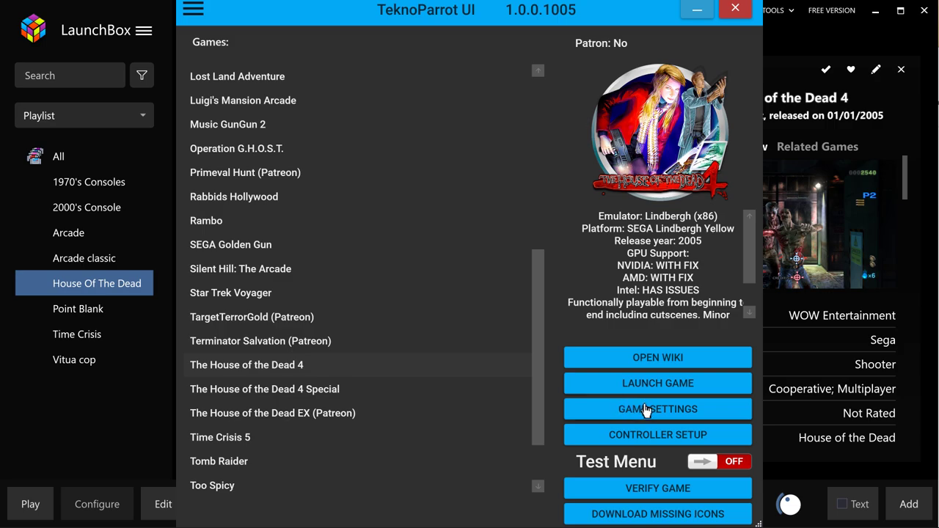
Step: Recheck and resave the controller mapping, then bring up the main navigation menu from the top of the games list
left_click(657, 435)
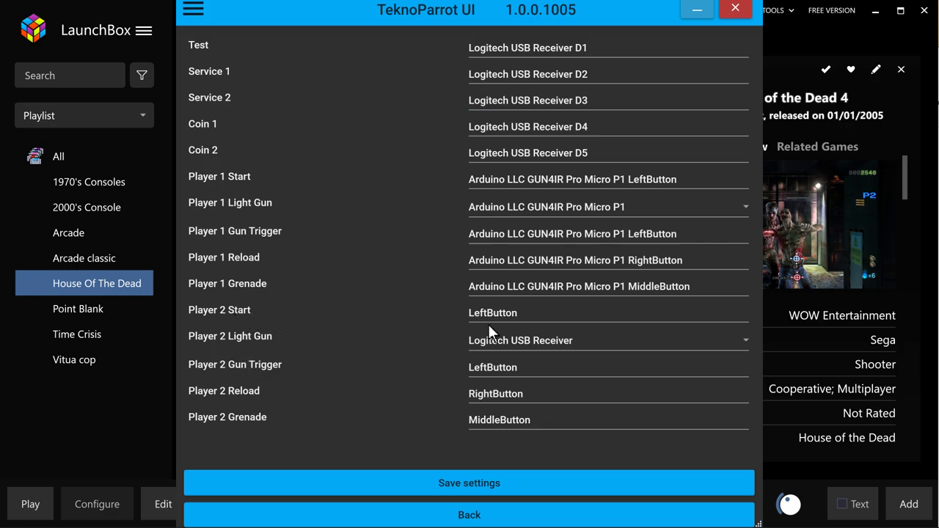
left_click(489, 484)
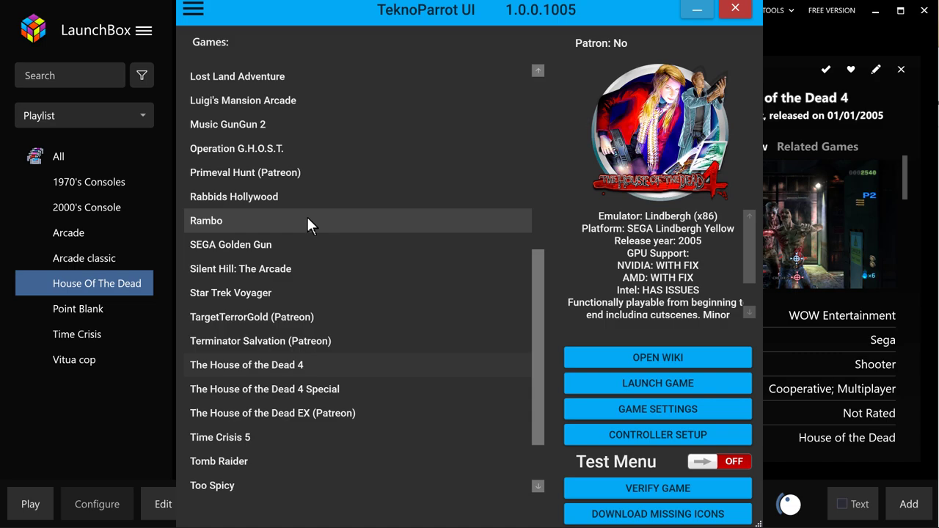
scroll(307, 220, "up", 5)
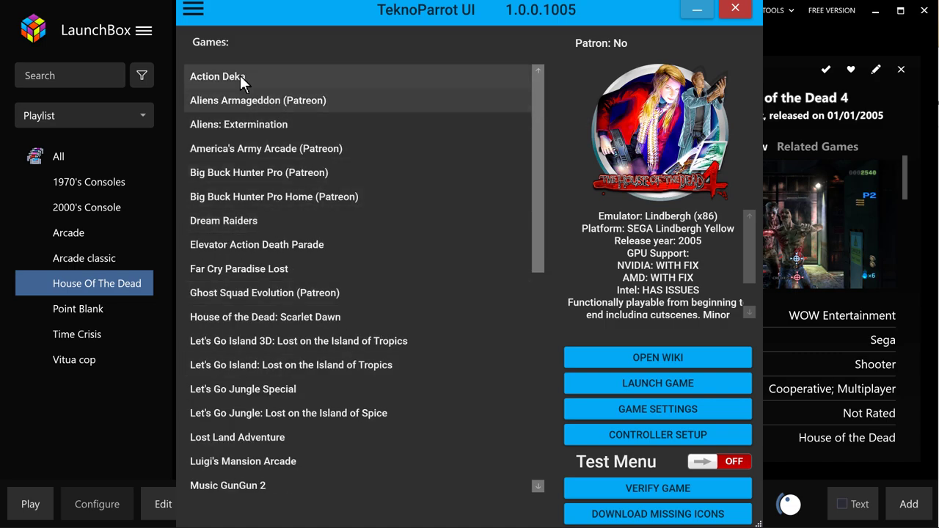
left_click(194, 9)
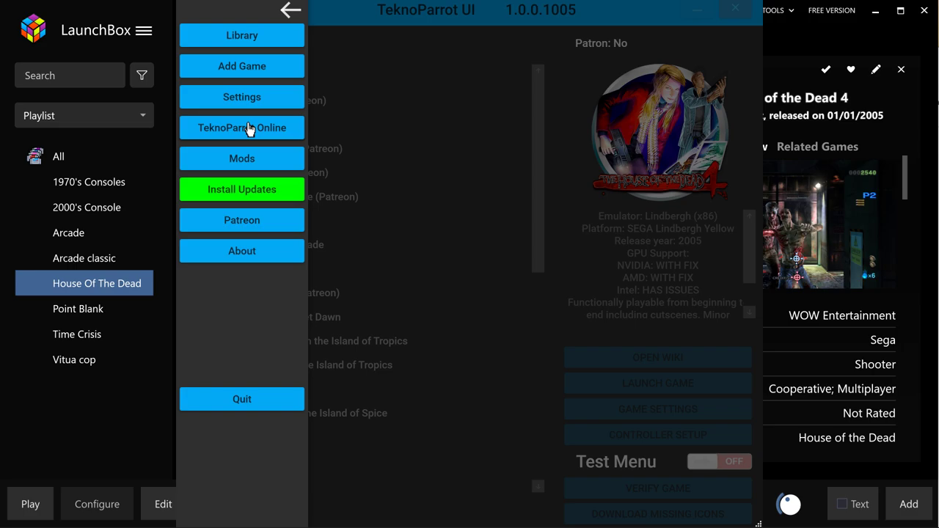
Step: On the Add Game page, filter by the Shooter genre and browse titles like Friction and Haunted Museum
left_click(234, 66)
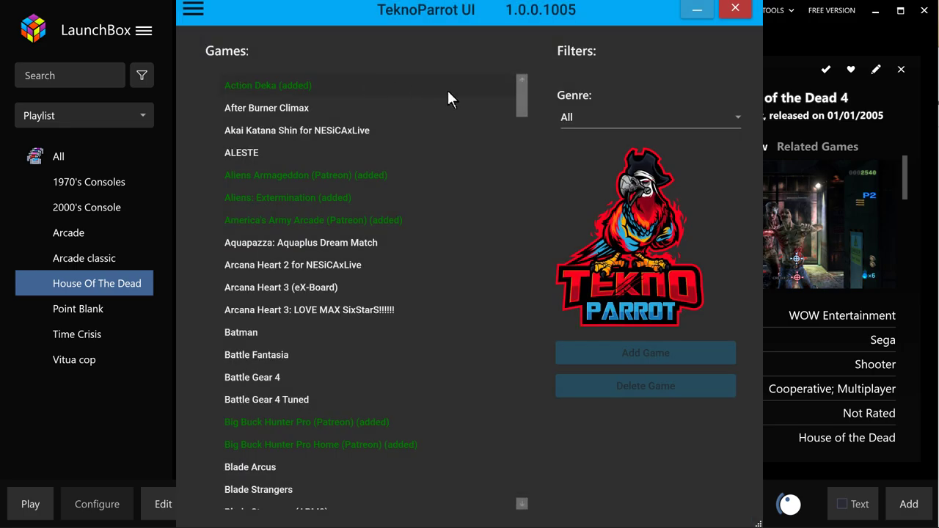
left_click(729, 125)
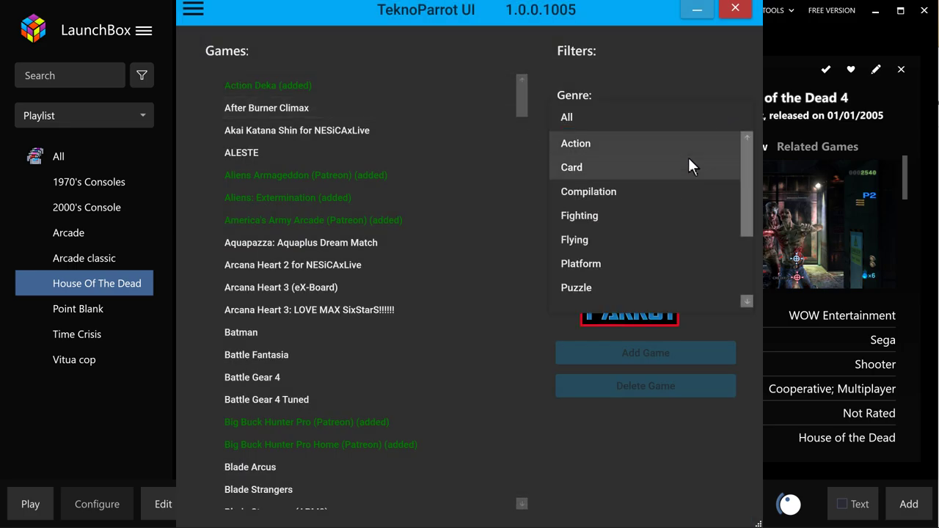
scroll(687, 155, "down", 2)
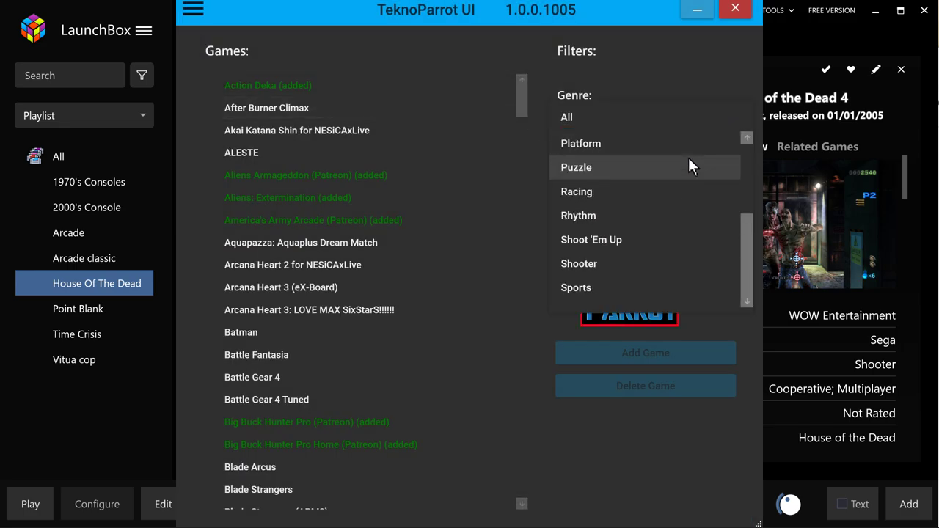
left_click(591, 269)
scroll(332, 233, "down", 5)
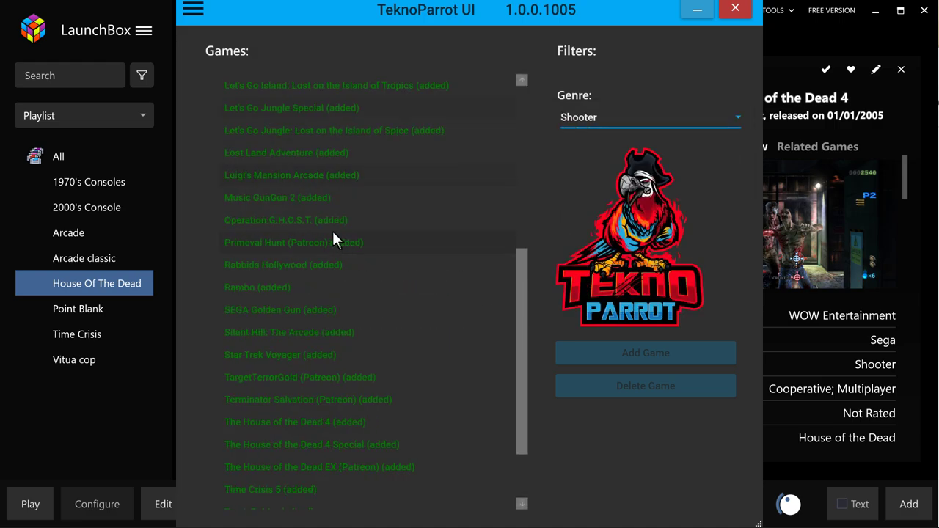
scroll(332, 238, "down", 2)
scroll(331, 238, "up", 6)
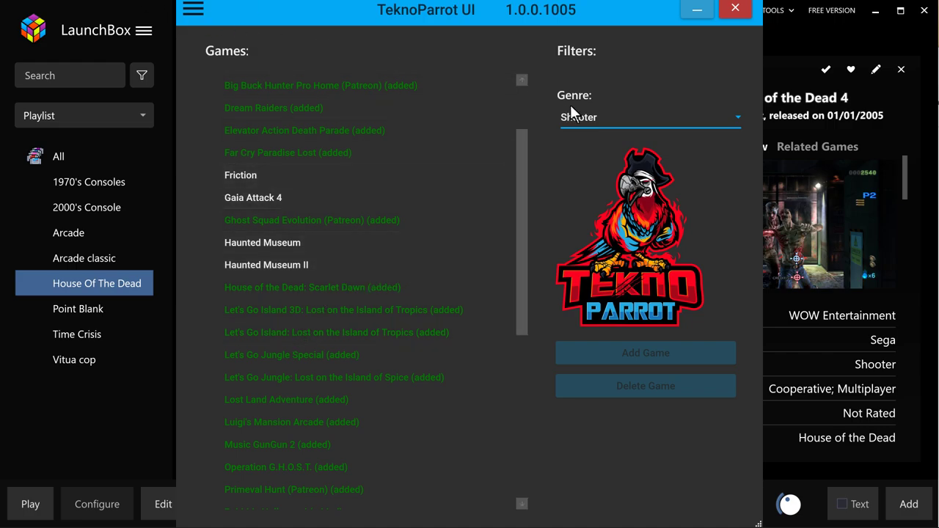
Step: Switch the genre filter to Racing and browse down to Wangan Midnight Maximum Tune 6R
left_click(633, 128)
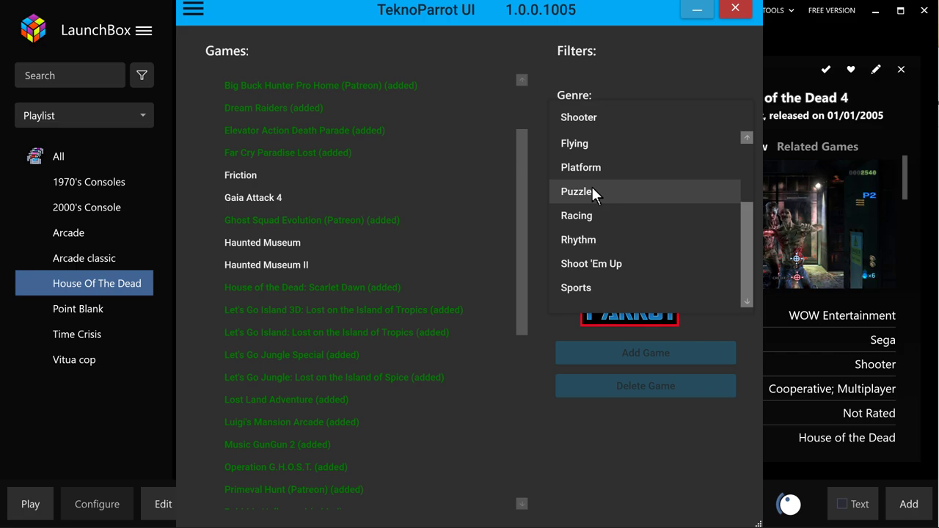
left_click(597, 213)
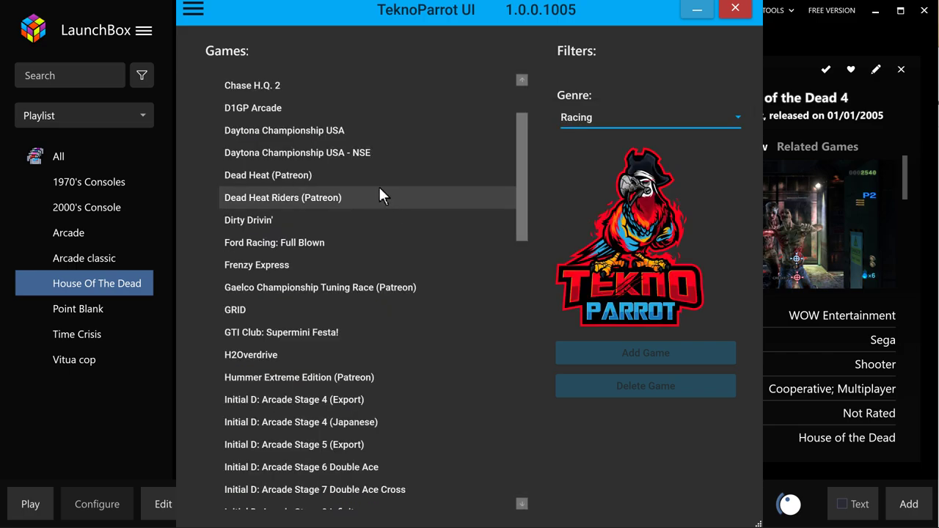
scroll(370, 187, "down", 1)
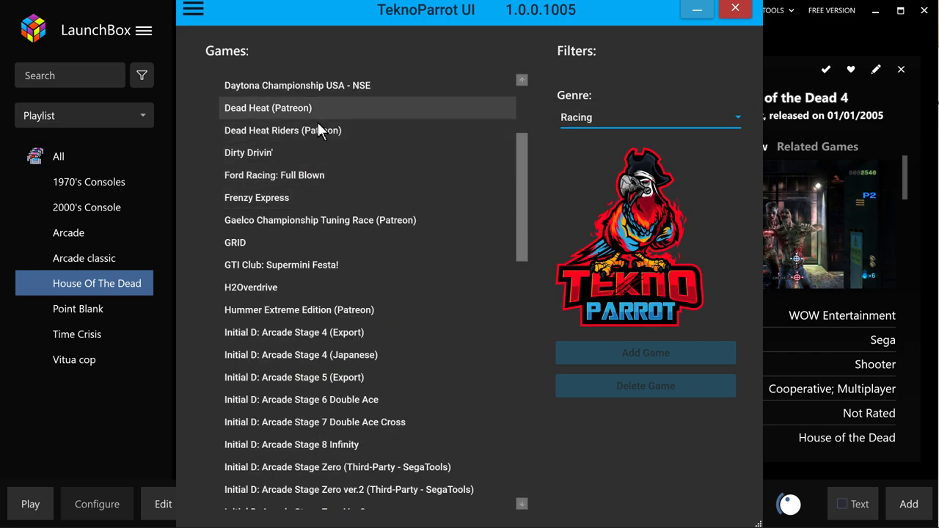
scroll(392, 260, "down", 3)
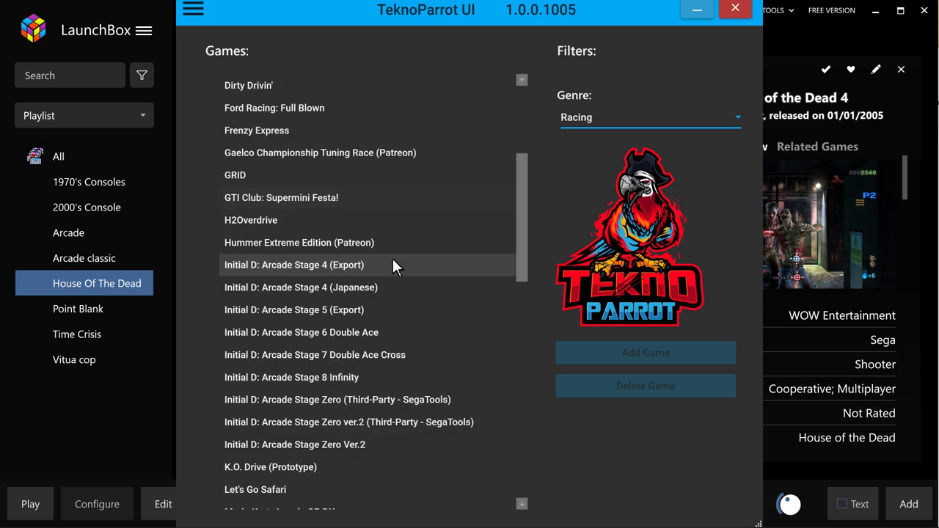
scroll(393, 260, "down", 1)
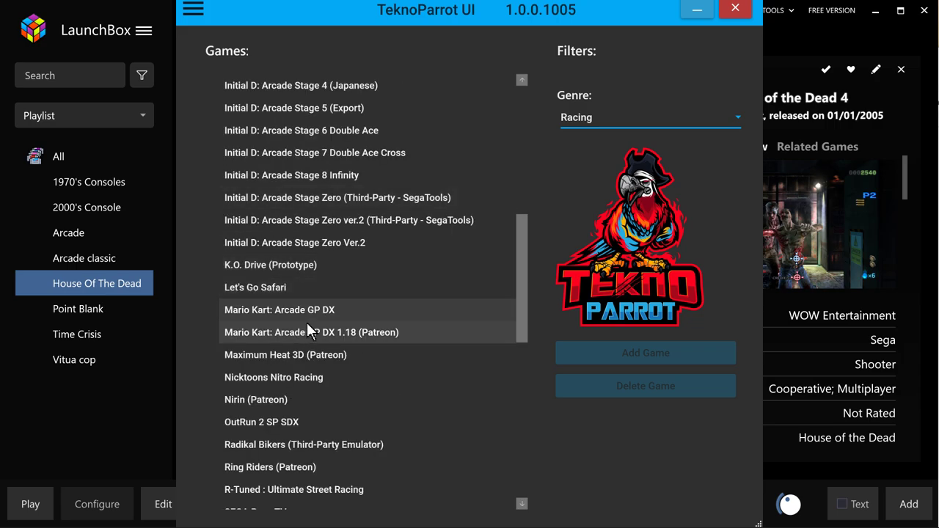
scroll(317, 348, "down", 7)
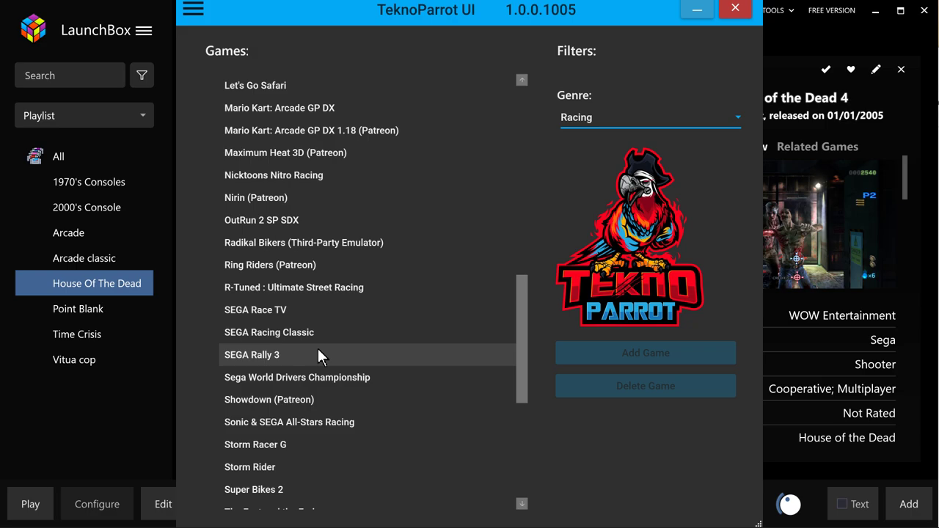
scroll(317, 348, "down", 1)
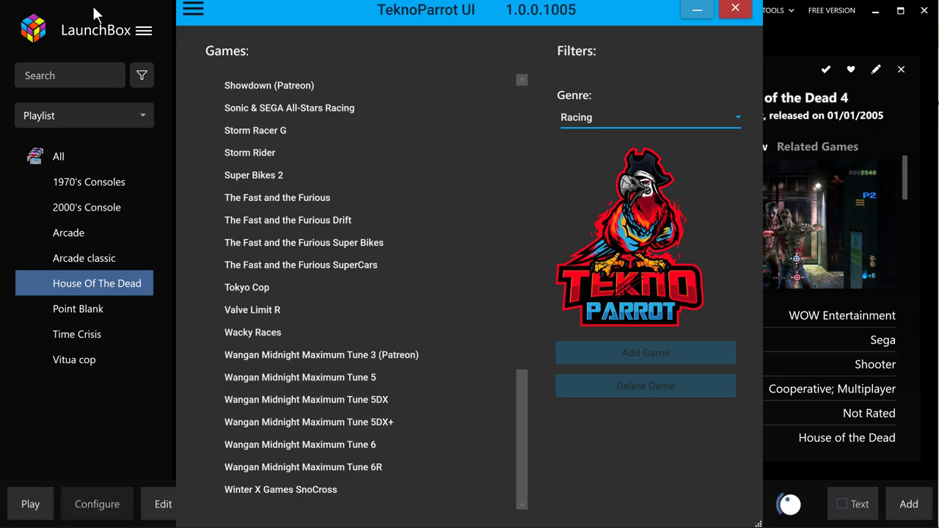
Step: Show the All playlist of 384 games and bring up Blue Estate's Edit options
left_click(57, 162)
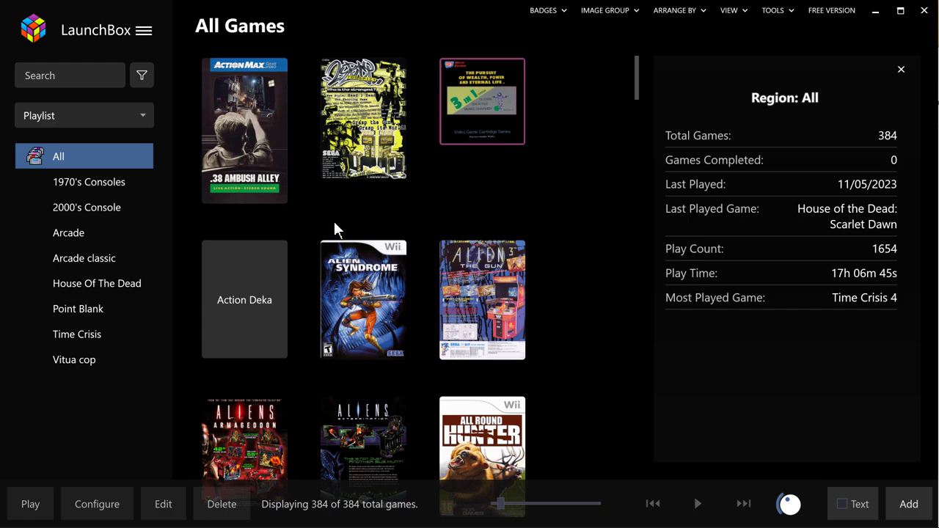
scroll(496, 256, "down", 8)
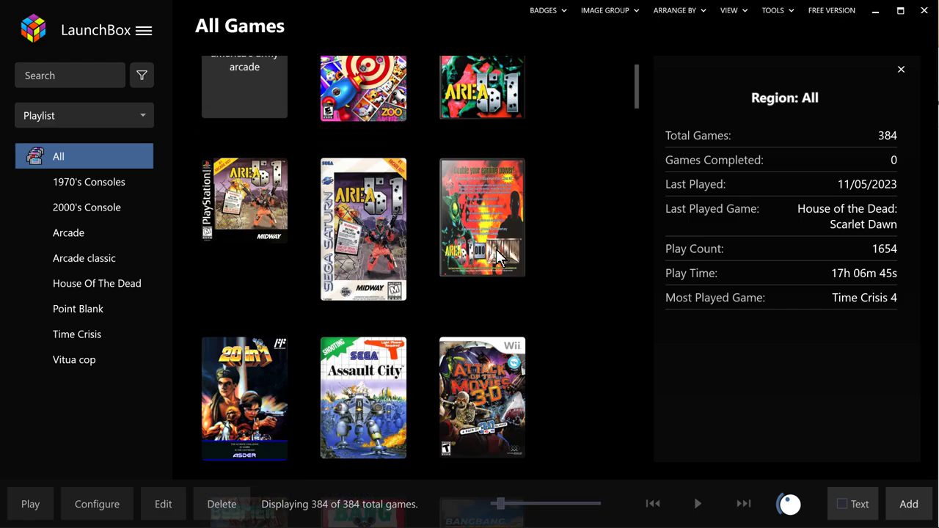
scroll(496, 256, "down", 12)
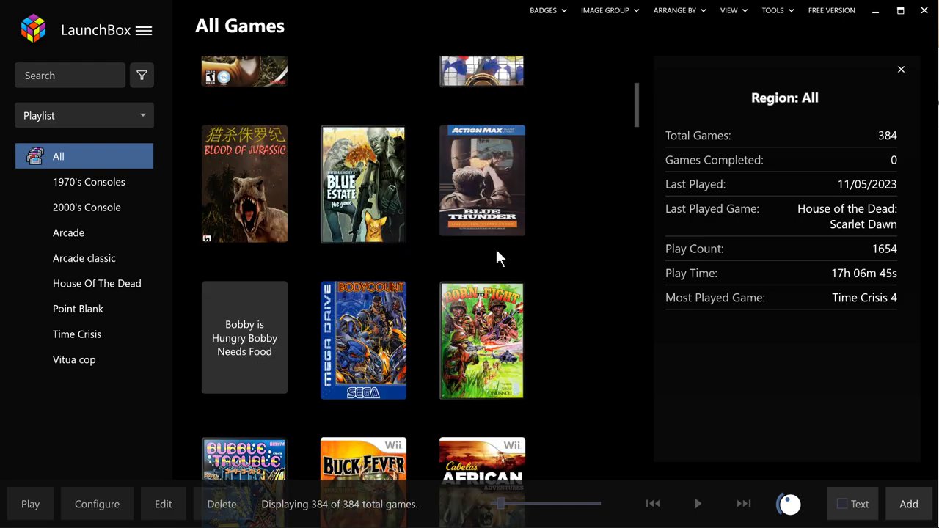
scroll(496, 249, "up", 2)
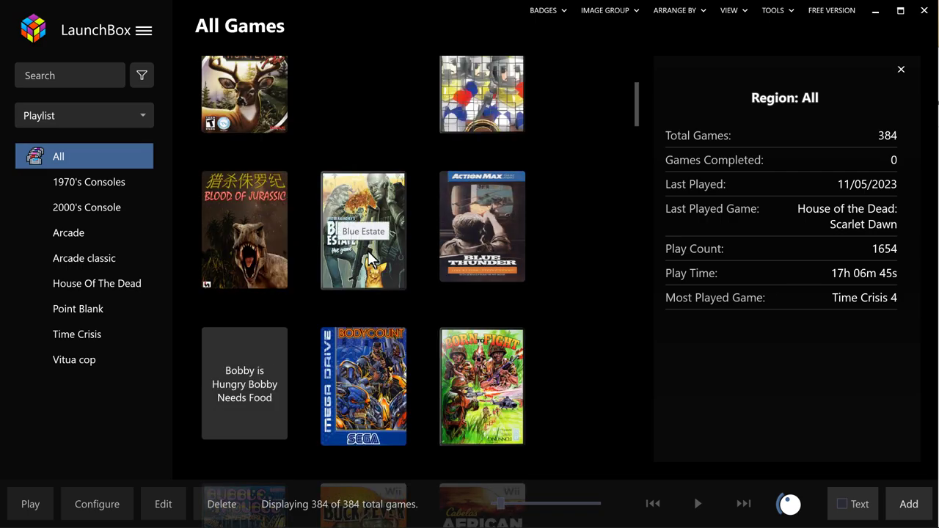
right_click(363, 267)
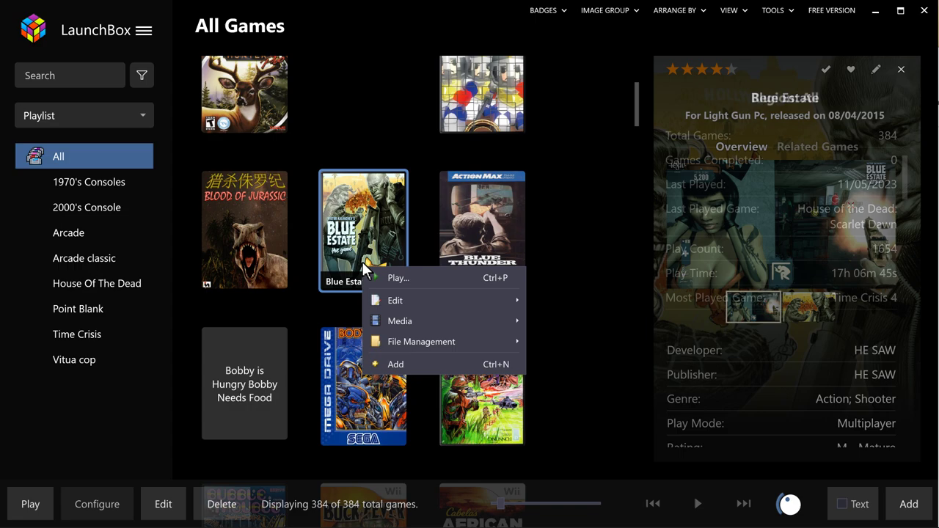
mouse_move(407, 297)
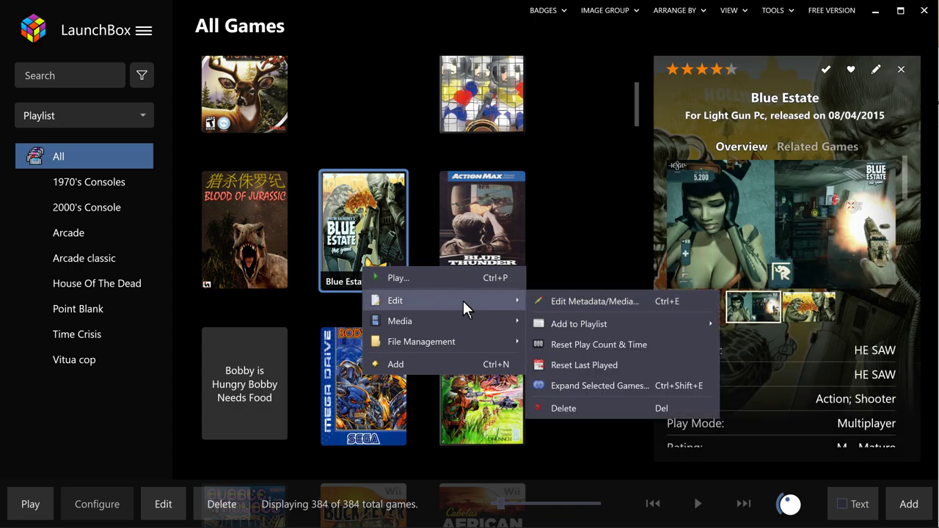
Step: Open Blue Estate's Edit Metadata/Media dialog on Launching, showing the Blue Estate.ahk application path
left_click(613, 305)
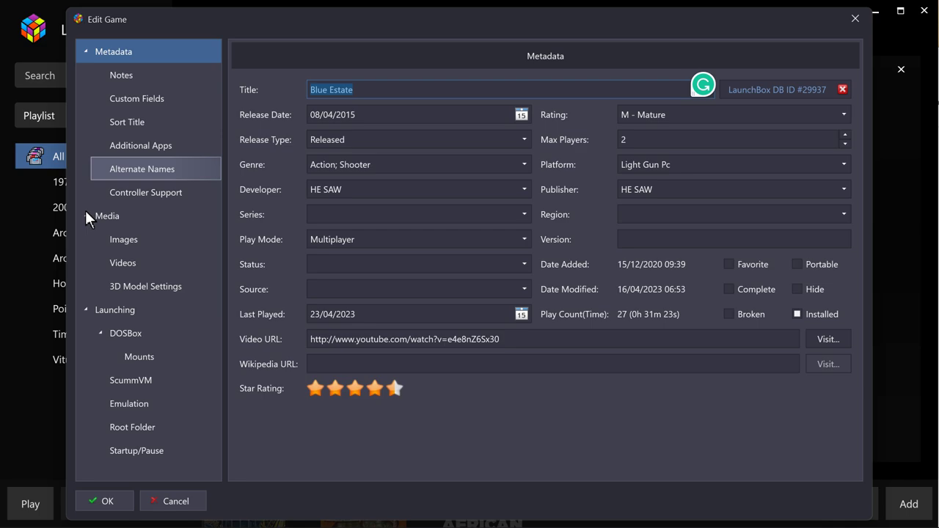
left_click(119, 306)
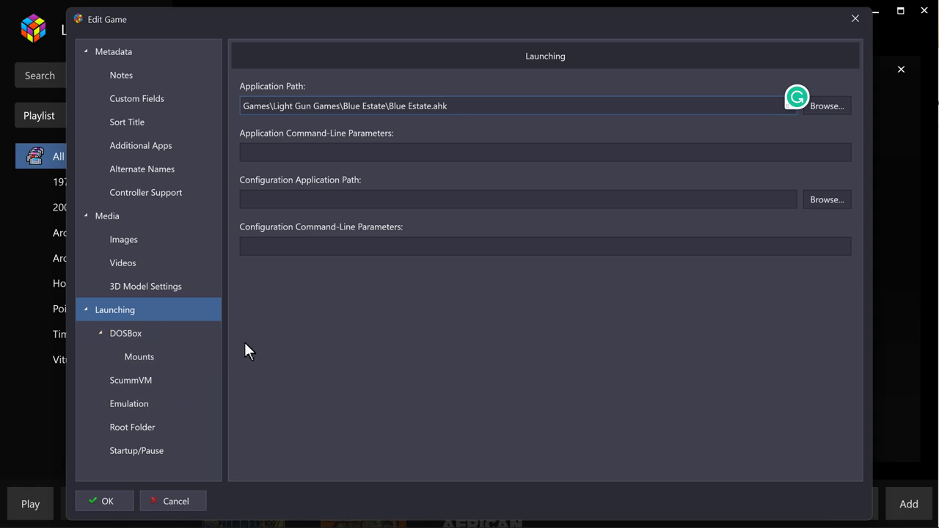
Step: Show Blue Estate's Images page and step forward to image 4 of 12, the Box - 3D cover
left_click(127, 244)
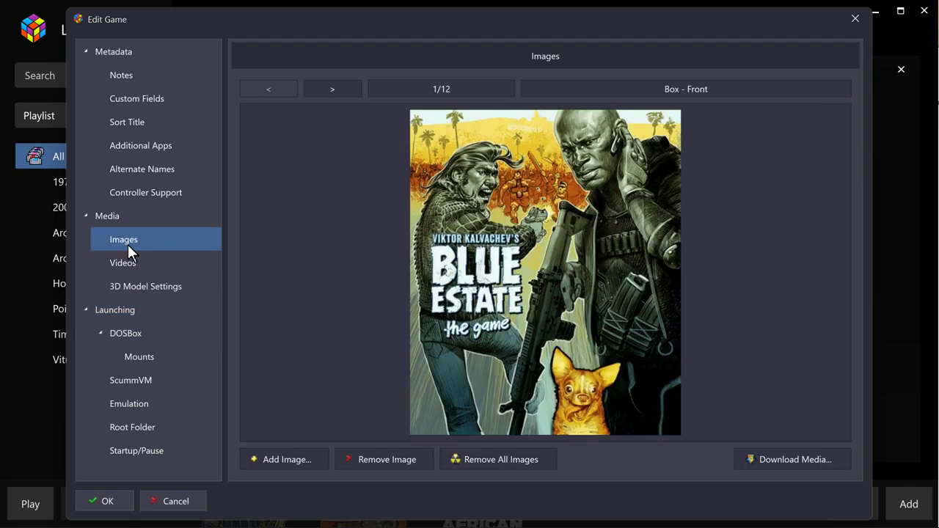
left_click(350, 88)
left_click(350, 88)
left_click(350, 88)
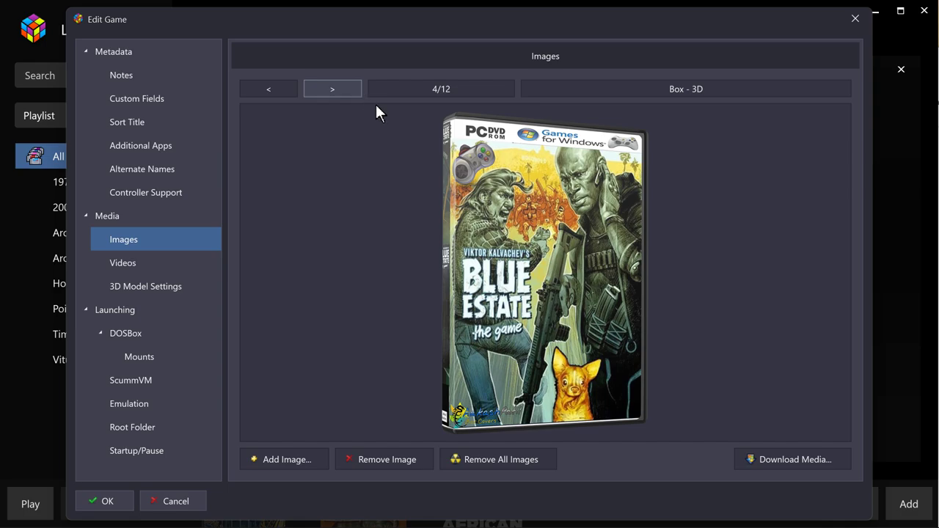